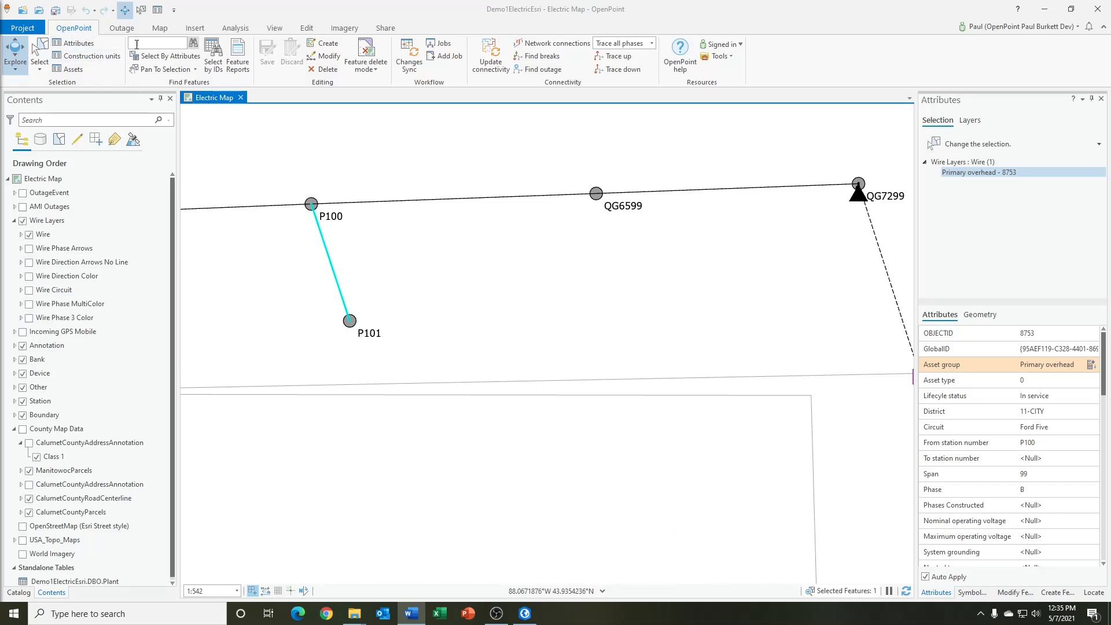
Start a new job with the category Electric plant and the job code Demo 122141
{"action": "left_click", "coordinate": [446, 62]}
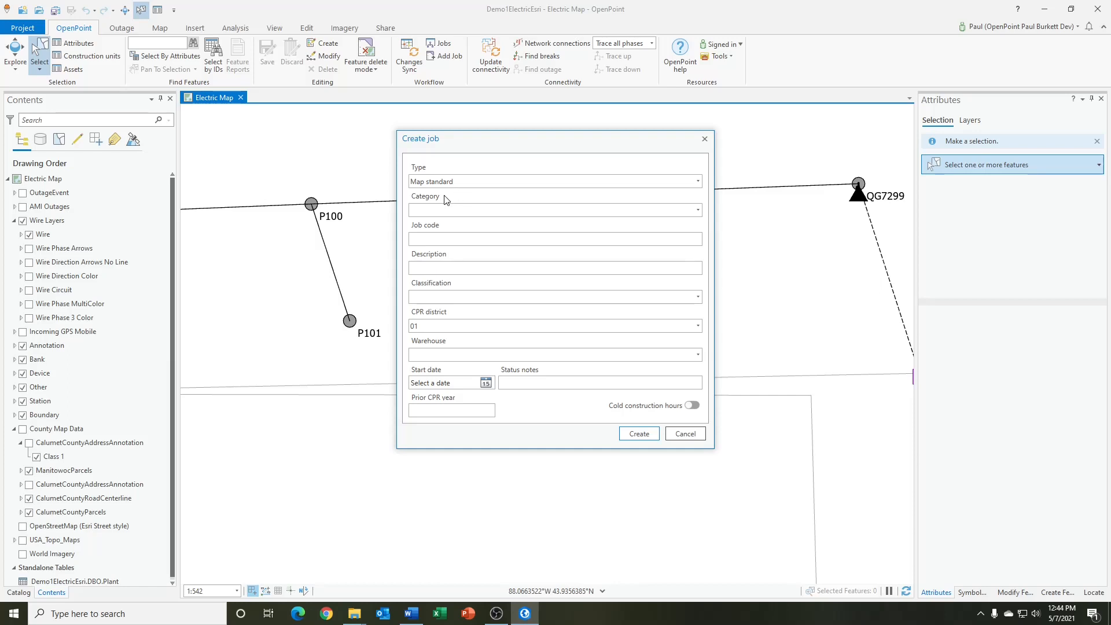
{"action": "left_click", "coordinate": [473, 213]}
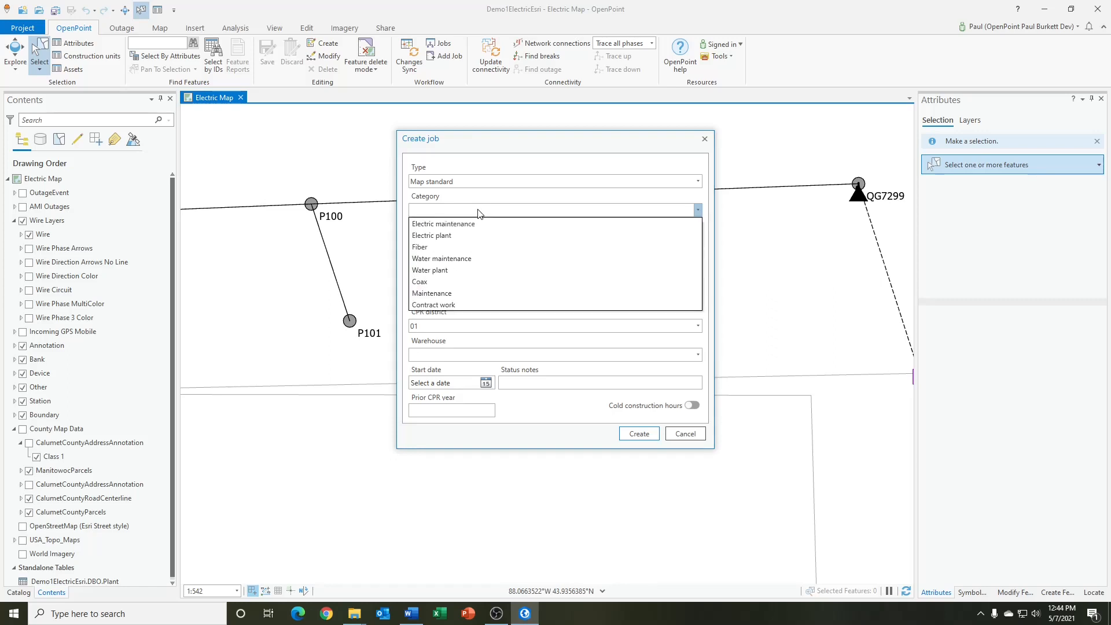
{"action": "left_click", "coordinate": [453, 235]}
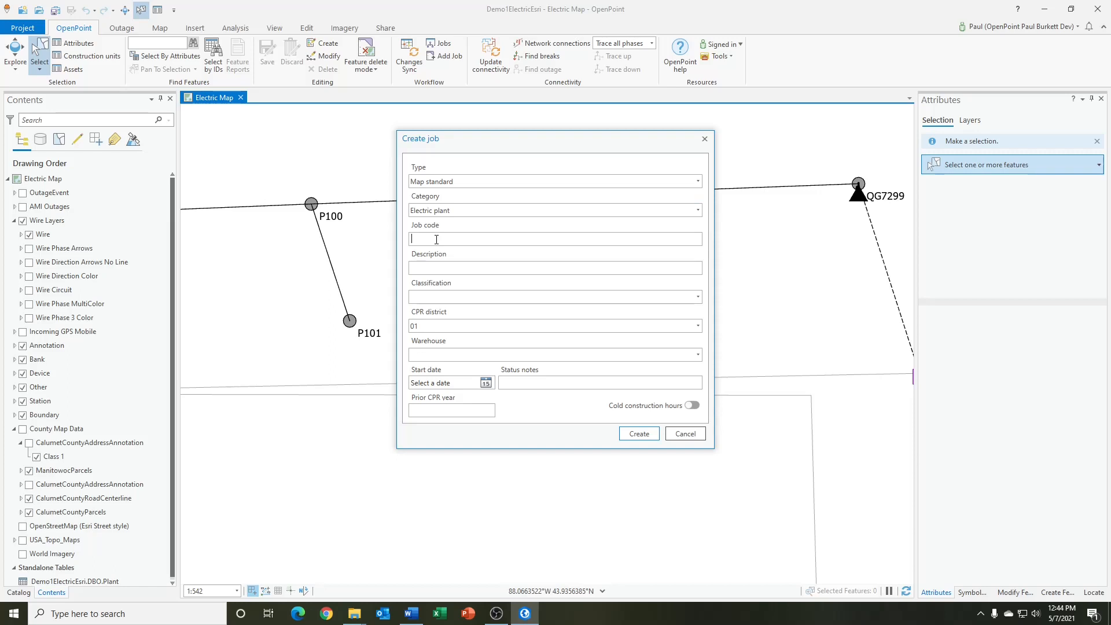
{"action": "left_click", "coordinate": [436, 240]}
{"action": "type", "text": "Demo 122141"}
Give the new job the description "Demo 122141 work order"
{"action": "left_click", "coordinate": [442, 270]}
{"action": "type", "text": "Demo"}
{"action": "key", "text": "BackSpace"}
{"action": "key", "text": "BackSpace"}
{"action": "type", "text": "mo 122131"}
{"action": "key", "text": "BackSpace"}
{"action": "key", "text": "BackSpace"}
{"action": "type", "text": "41 work order"}
{"action": "key", "text": "Tab"}
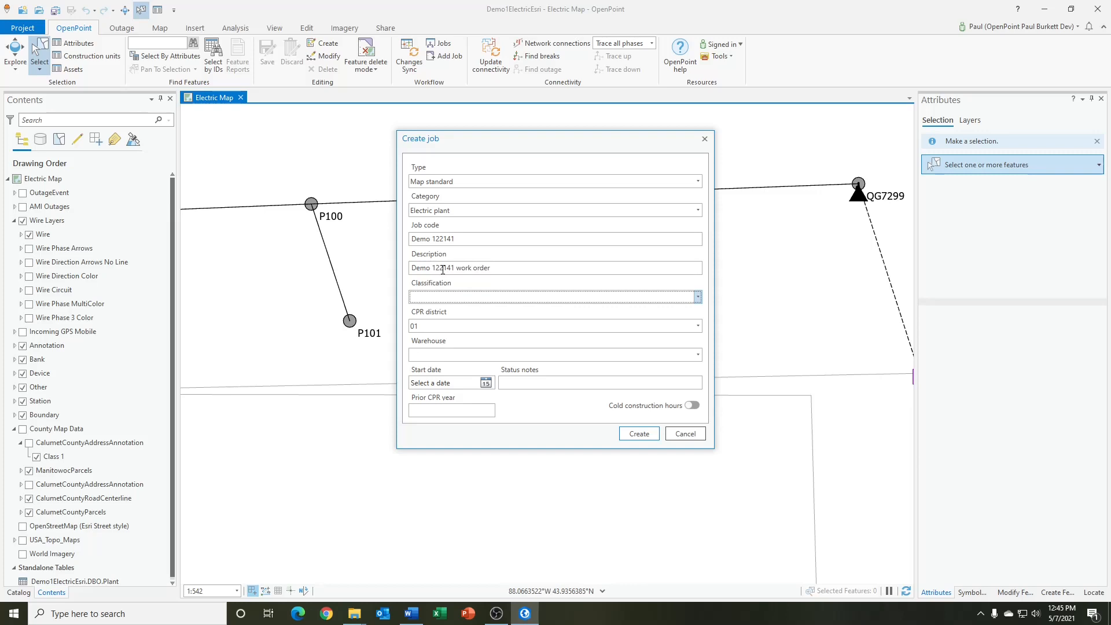
Set the job's classification to Construction and its warehouse to W1
{"action": "left_click", "coordinate": [443, 298]}
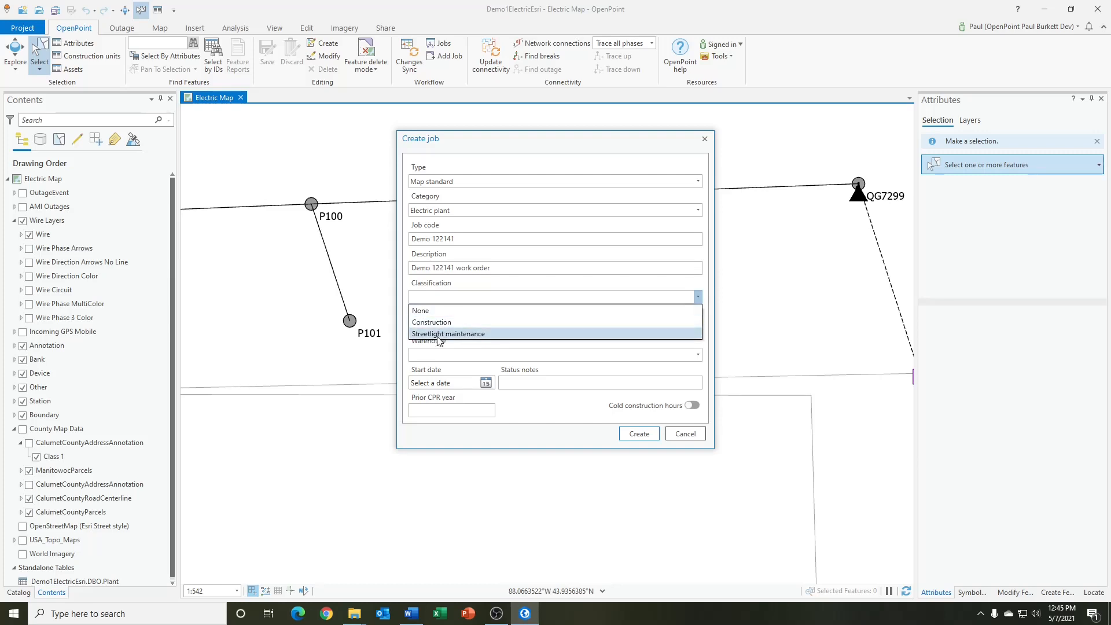
{"action": "left_click", "coordinate": [436, 323]}
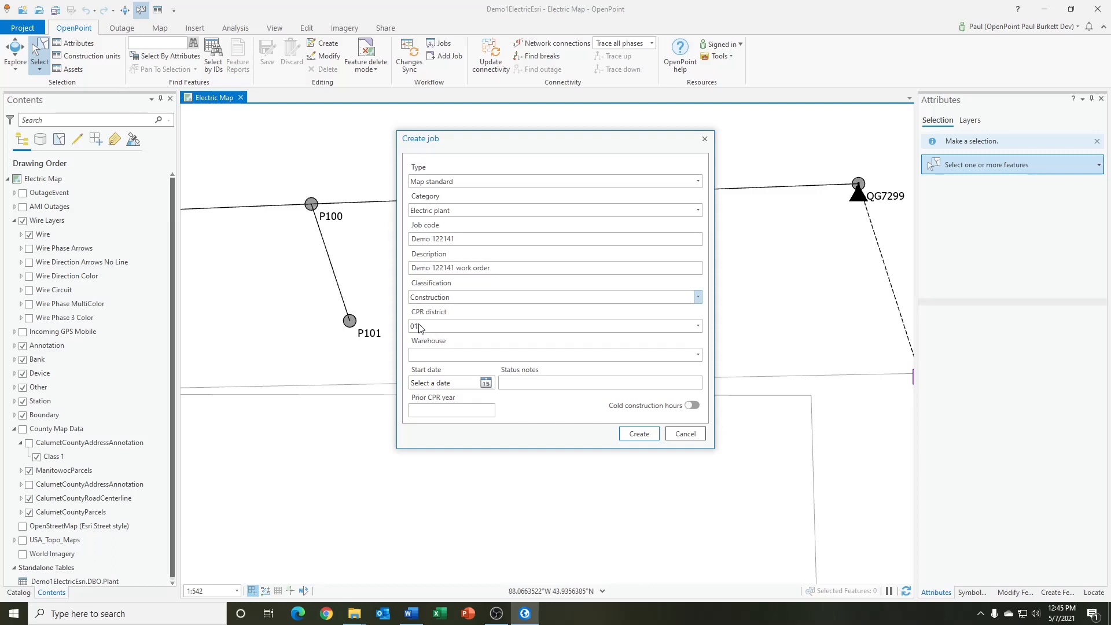
{"action": "left_click", "coordinate": [438, 355]}
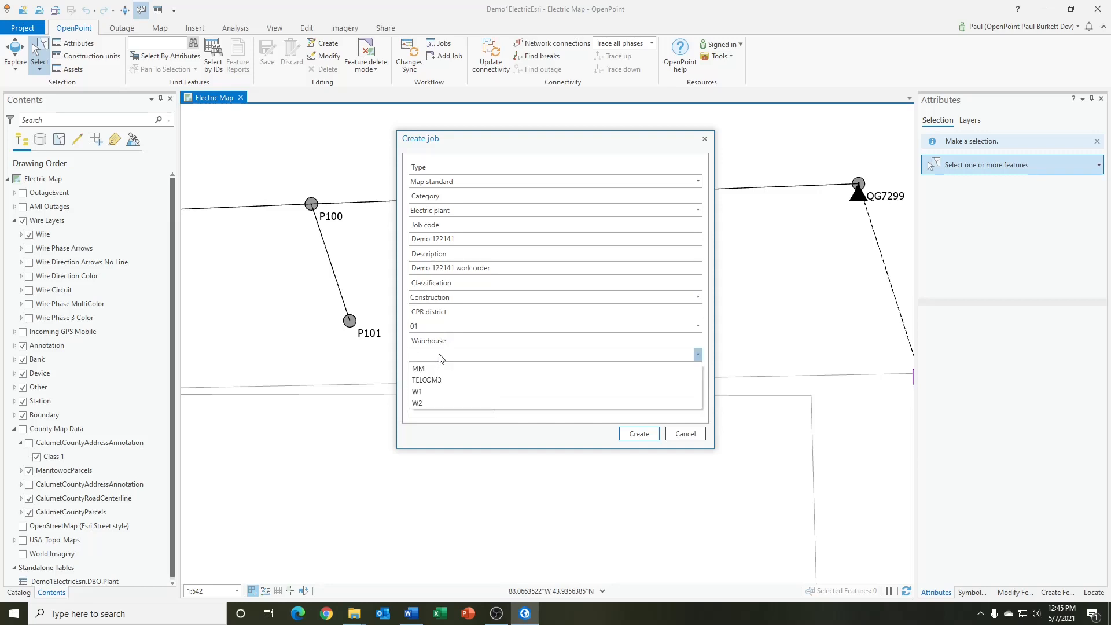
{"action": "left_click", "coordinate": [440, 394]}
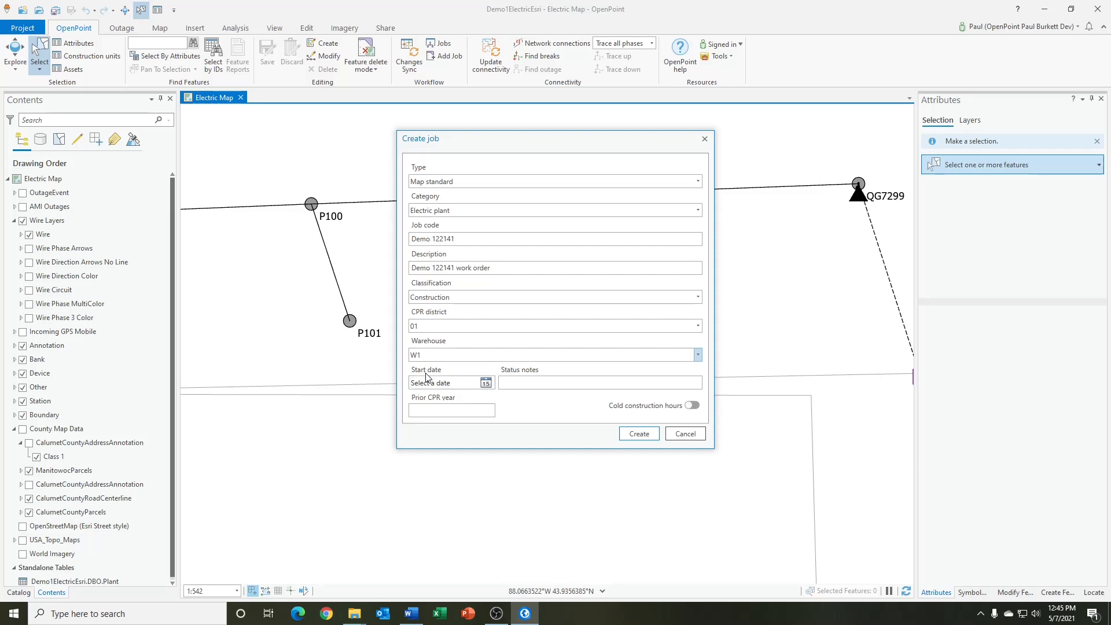
Set the job's start date to 5/14/2021 and create the job
{"action": "left_click", "coordinate": [486, 383]}
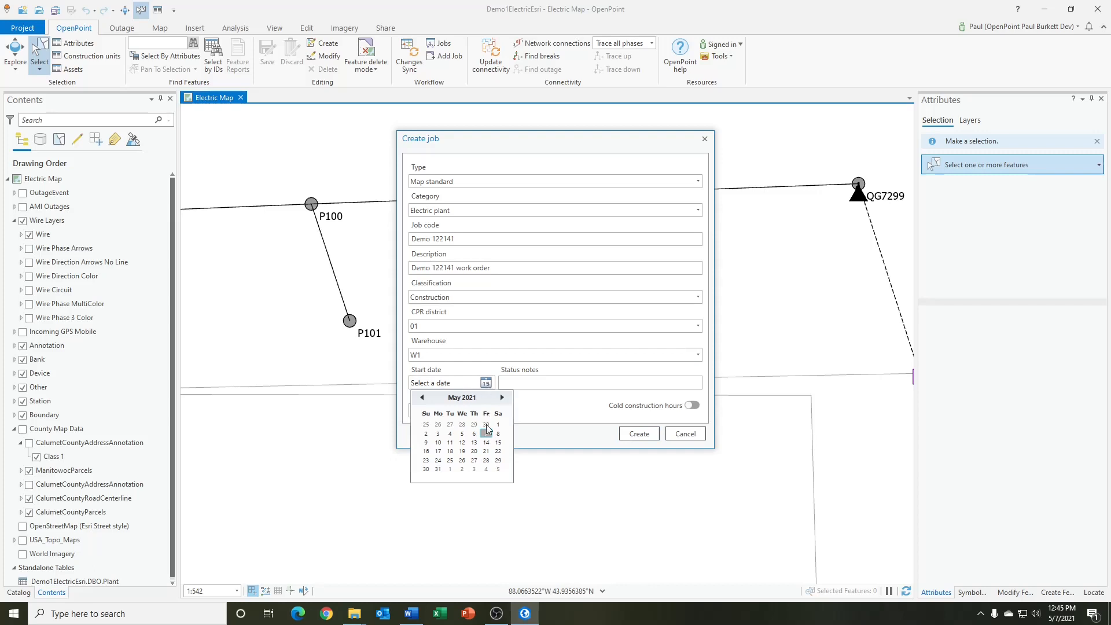
{"action": "left_click", "coordinate": [486, 442]}
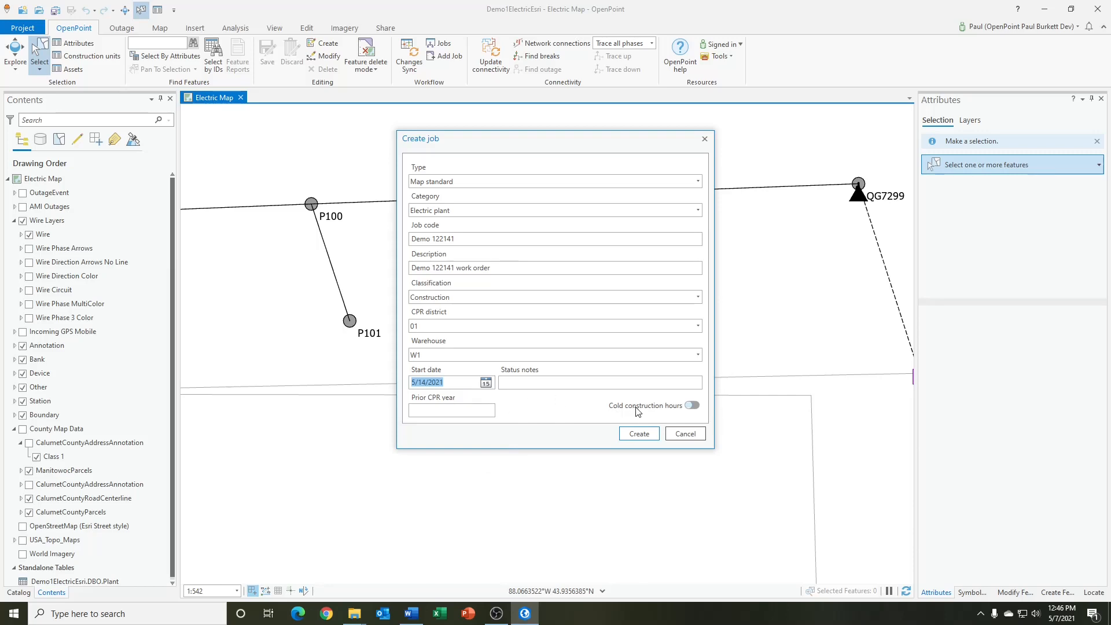
{"action": "left_click", "coordinate": [694, 406]}
{"action": "left_click", "coordinate": [630, 438]}
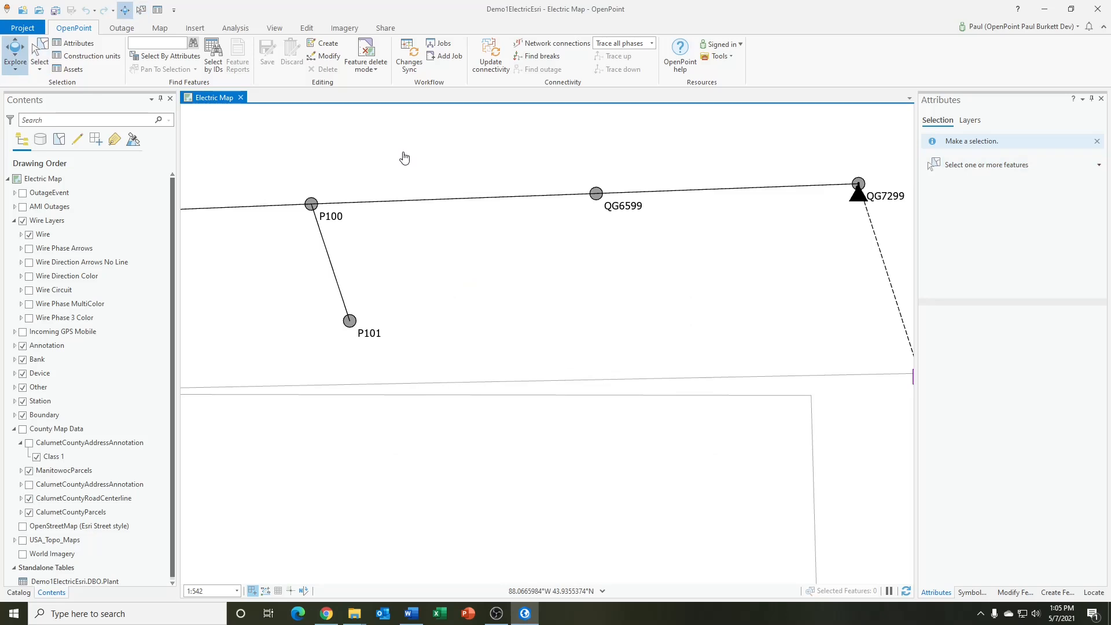
Review the setup and status of the Demo 122141 job, and close the jobs view
{"action": "left_click", "coordinate": [443, 46]}
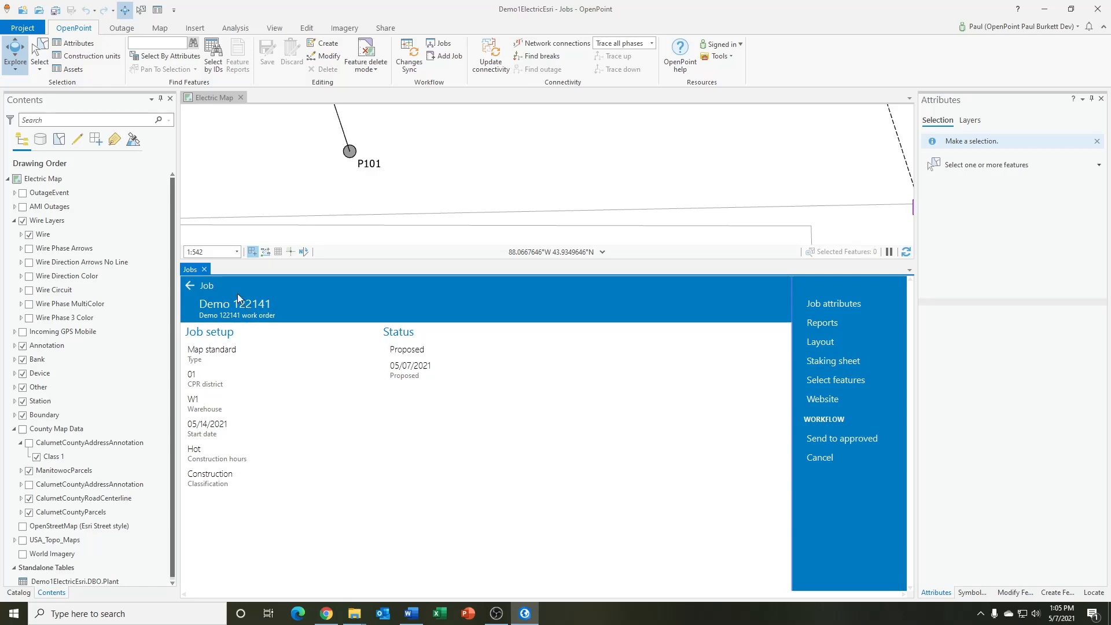
{"action": "left_click", "coordinate": [204, 270]}
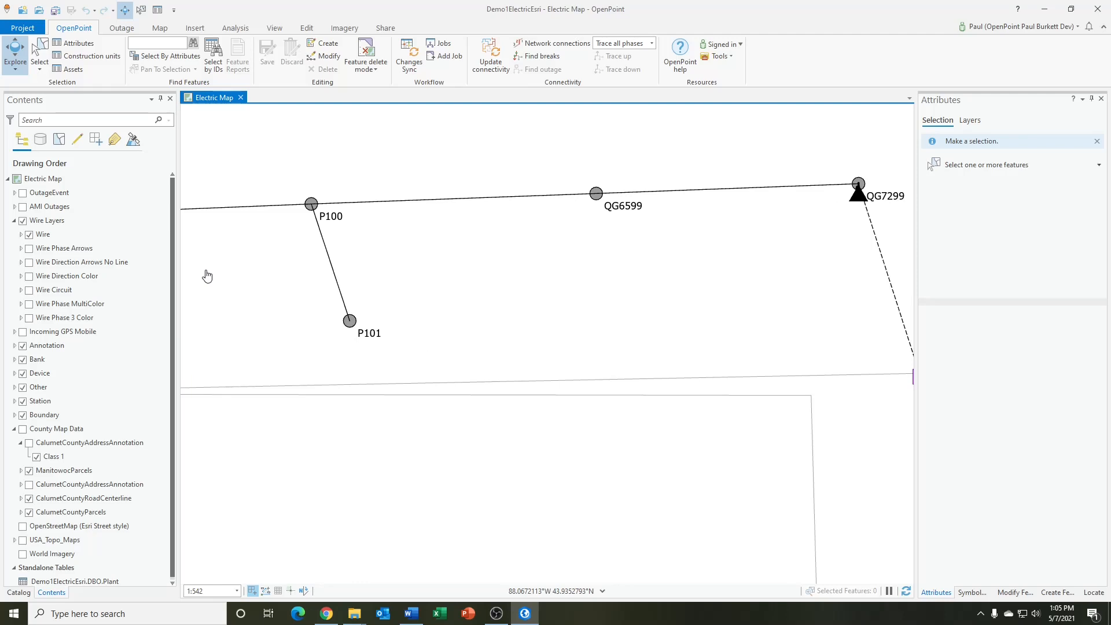
Select pole P100 on the electric map and show its construction units
{"action": "left_click", "coordinate": [141, 10]}
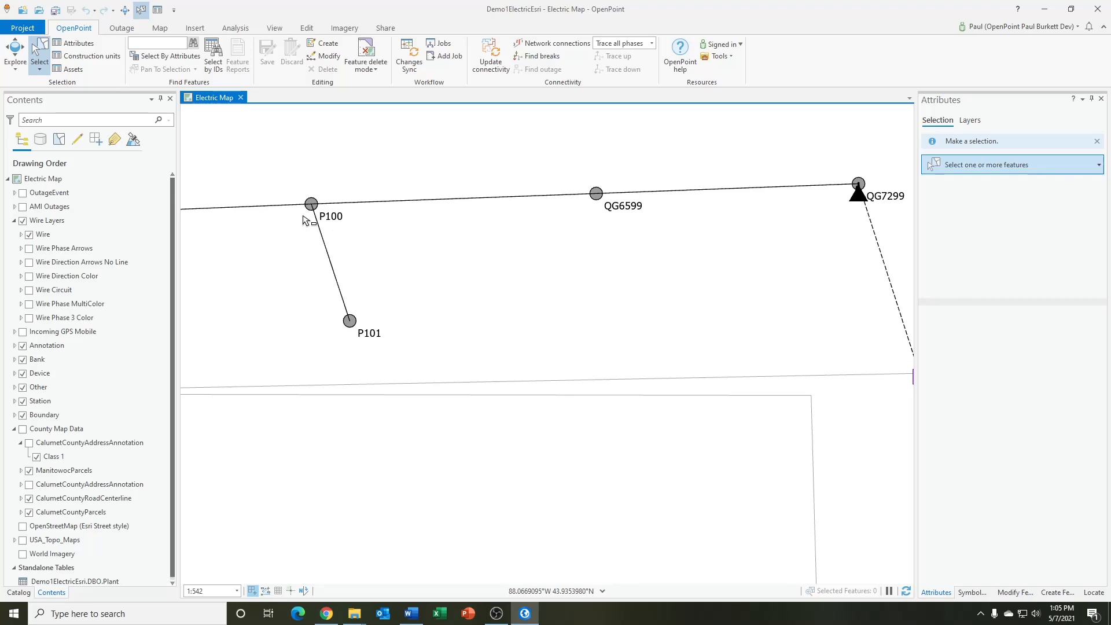
{"action": "left_click_drag", "start_coordinate": [308, 193], "coordinate": [317, 201]}
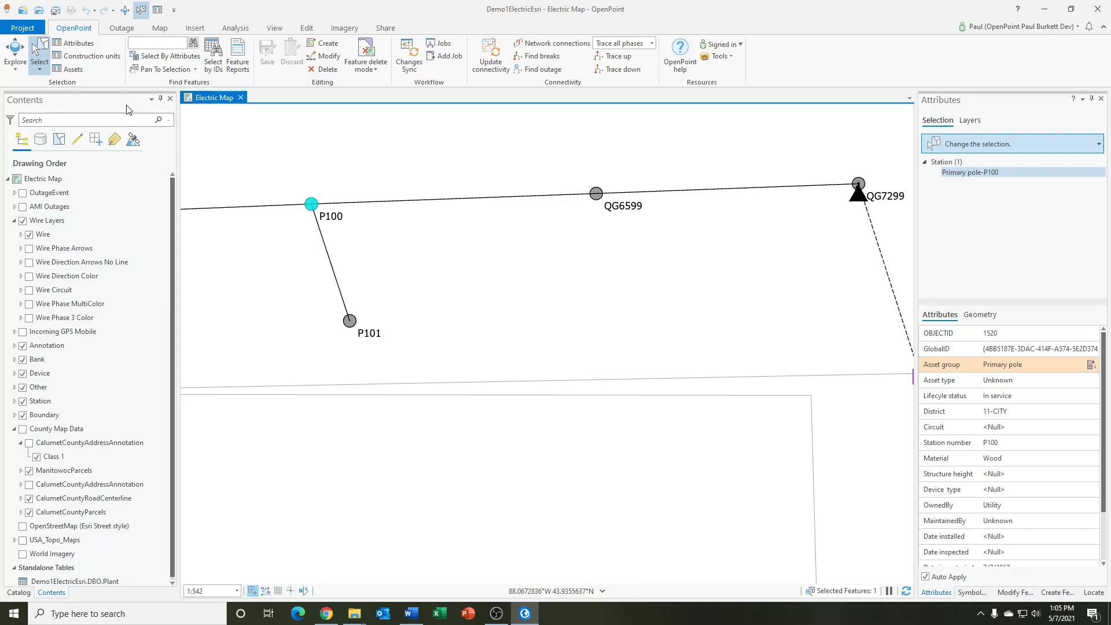
{"action": "left_click", "coordinate": [102, 58]}
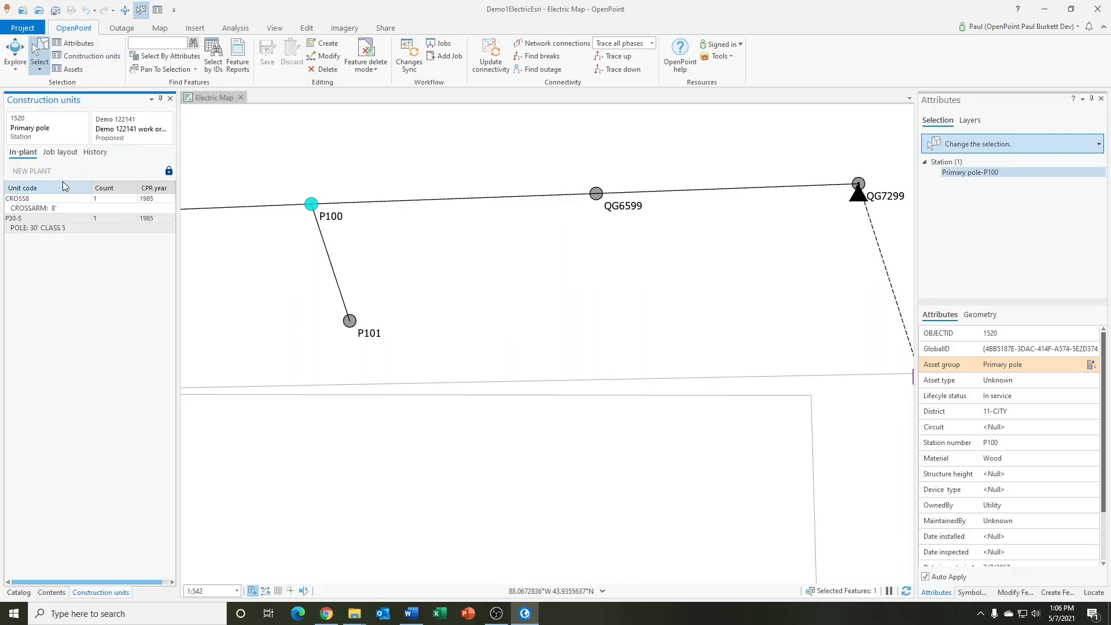
Inspect the in-plant crossarm and pole units at P100, opening the details of P30-5
{"action": "left_click", "coordinate": [55, 204]}
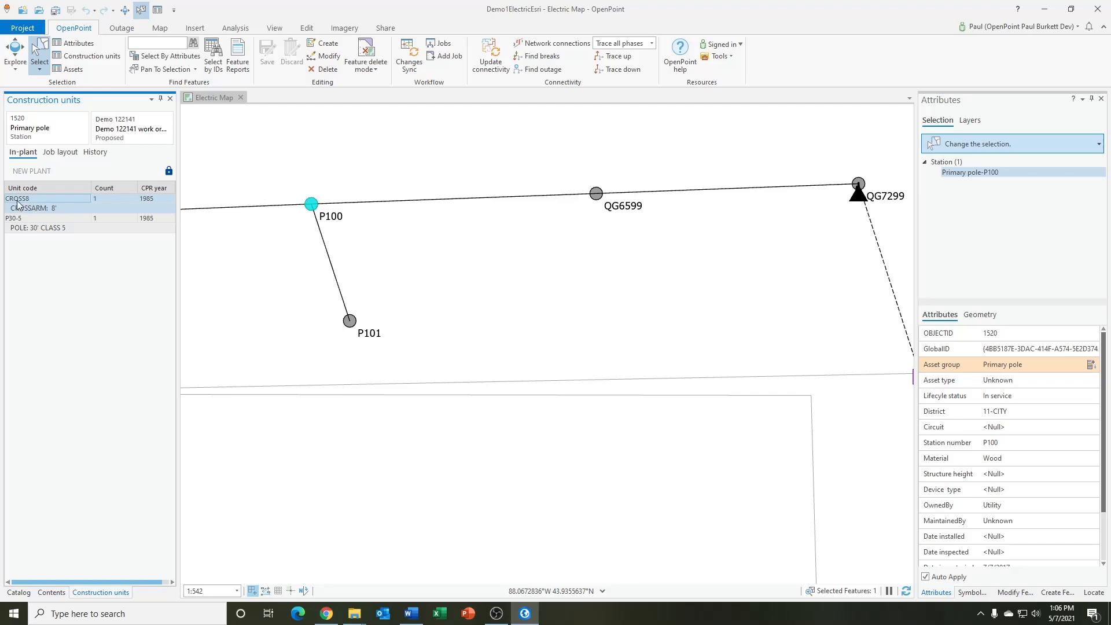
{"action": "left_click", "coordinate": [40, 218]}
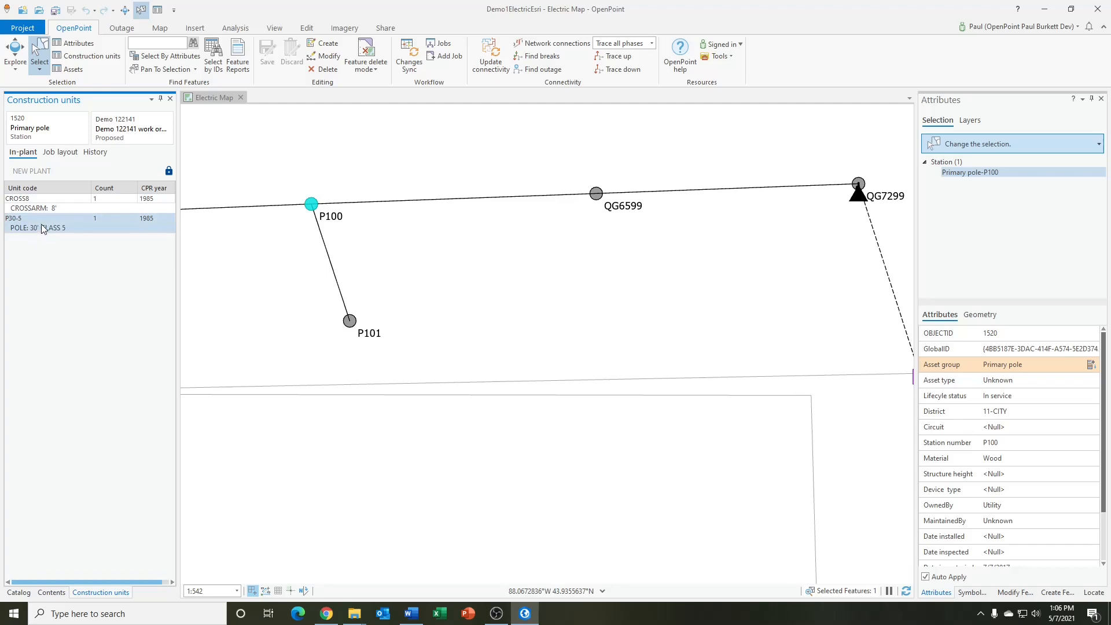
{"action": "double_click", "coordinate": [41, 226]}
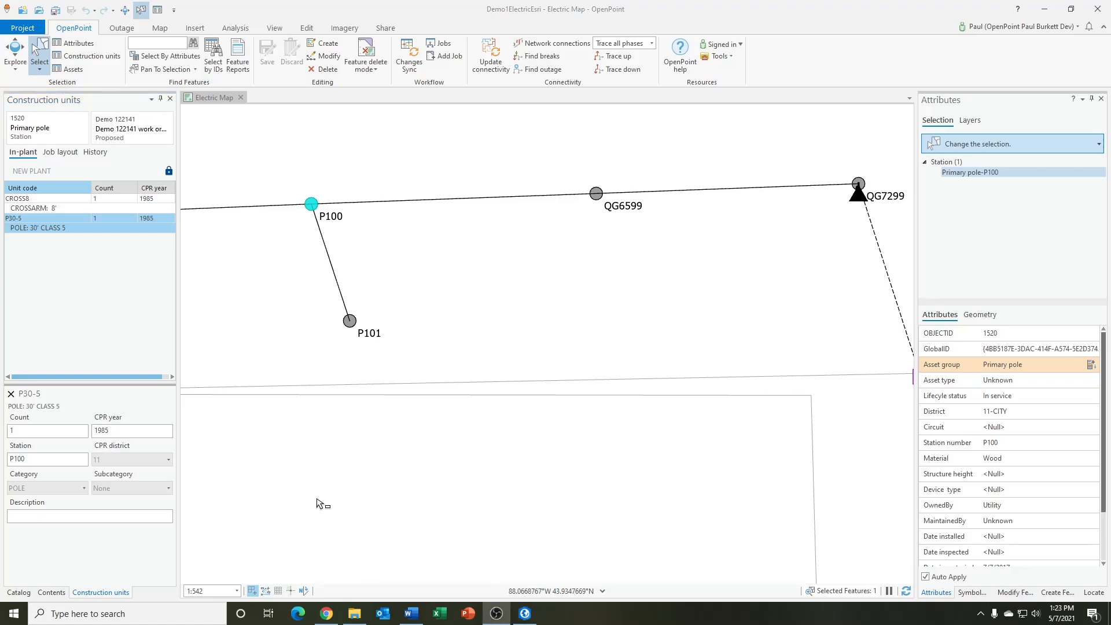
Switch to the OpenPoint website in Chrome and examine the CROSS8 assembly's account, labor-hour and material details
{"action": "left_click", "coordinate": [326, 613]}
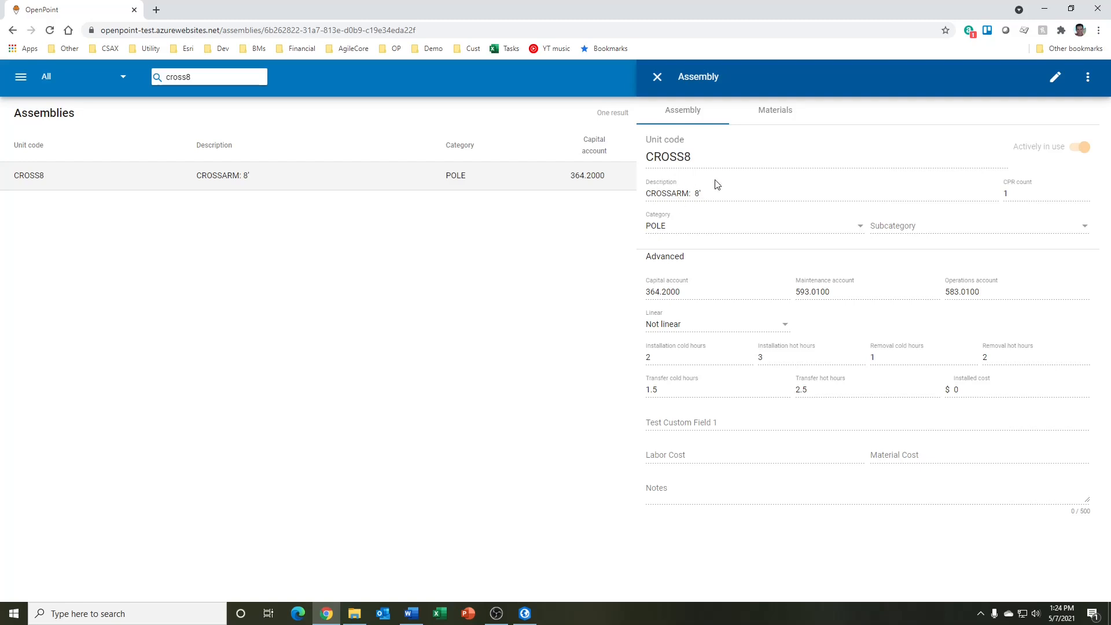
{"action": "left_click", "coordinate": [771, 117]}
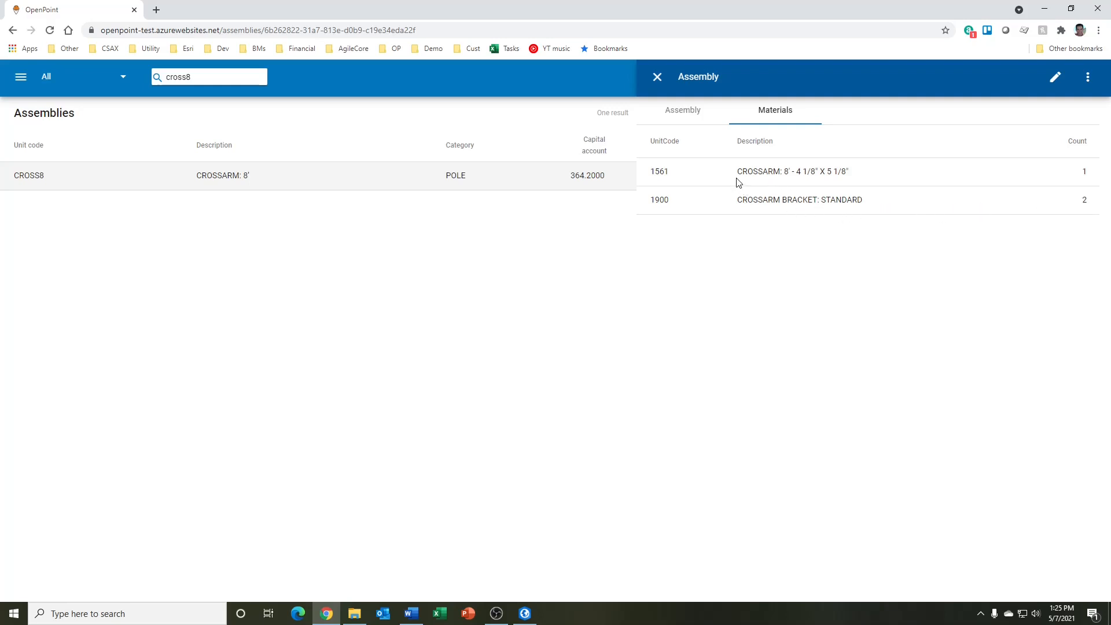
{"action": "left_click", "coordinate": [684, 117]}
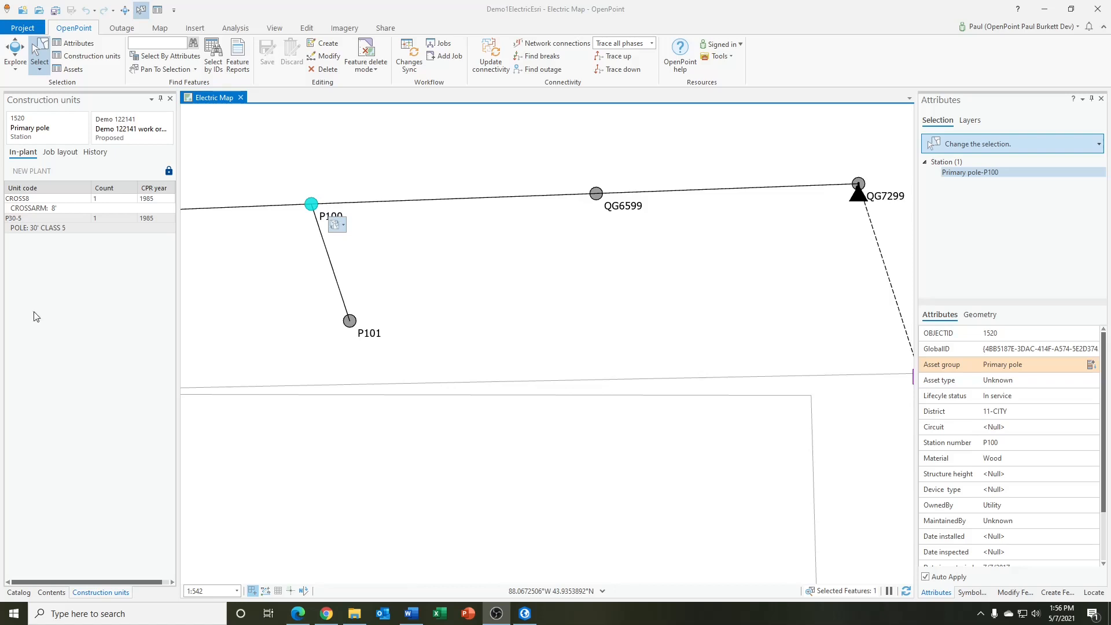
In P100's job layout, add removals for the CROSS8 crossarm and the P30-5 pole
{"action": "left_click", "coordinate": [63, 152]}
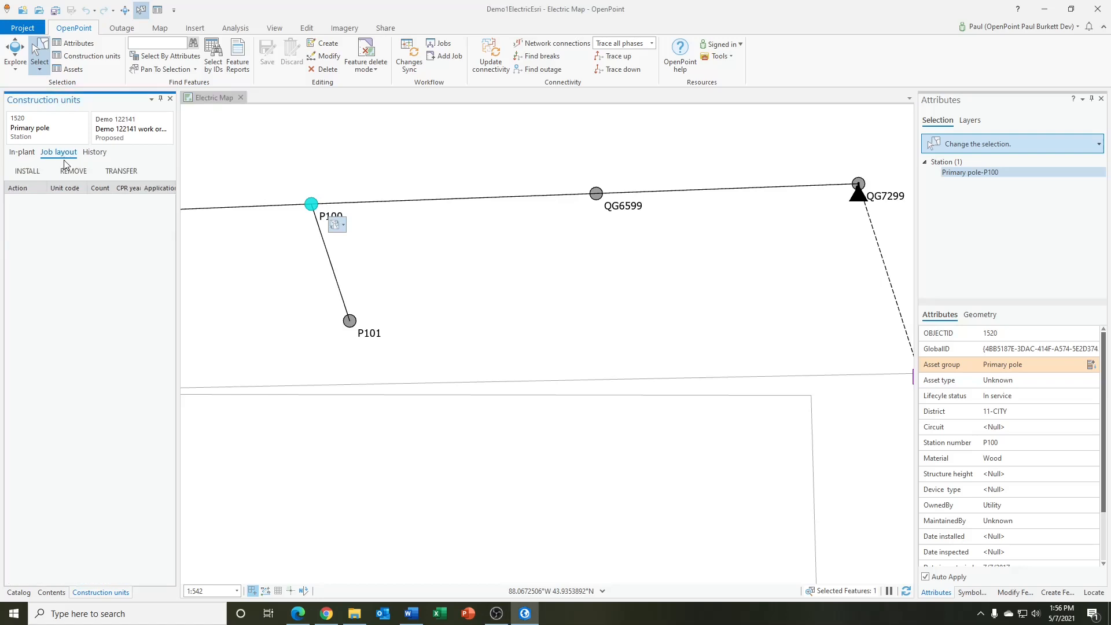
{"action": "left_click", "coordinate": [71, 171]}
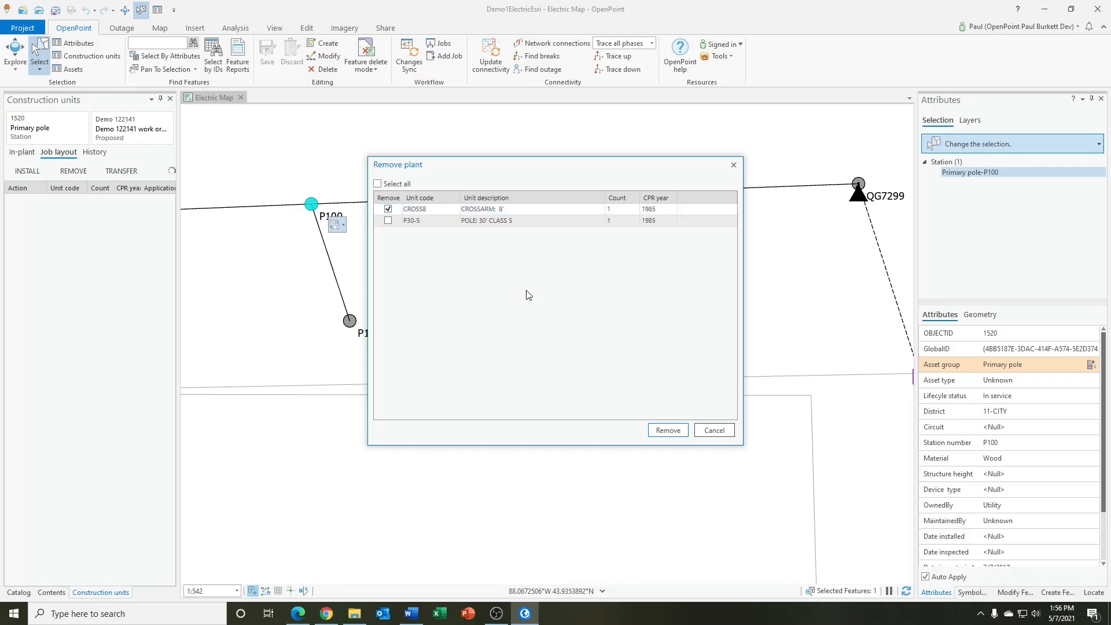
{"action": "left_click", "coordinate": [660, 431]}
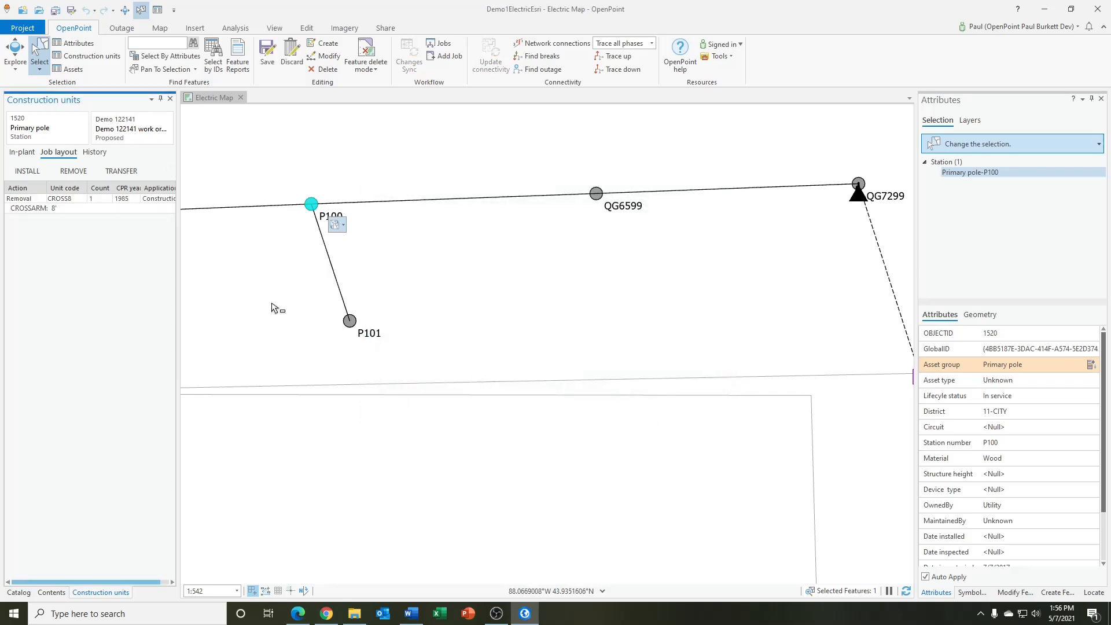
{"action": "left_click", "coordinate": [70, 172]}
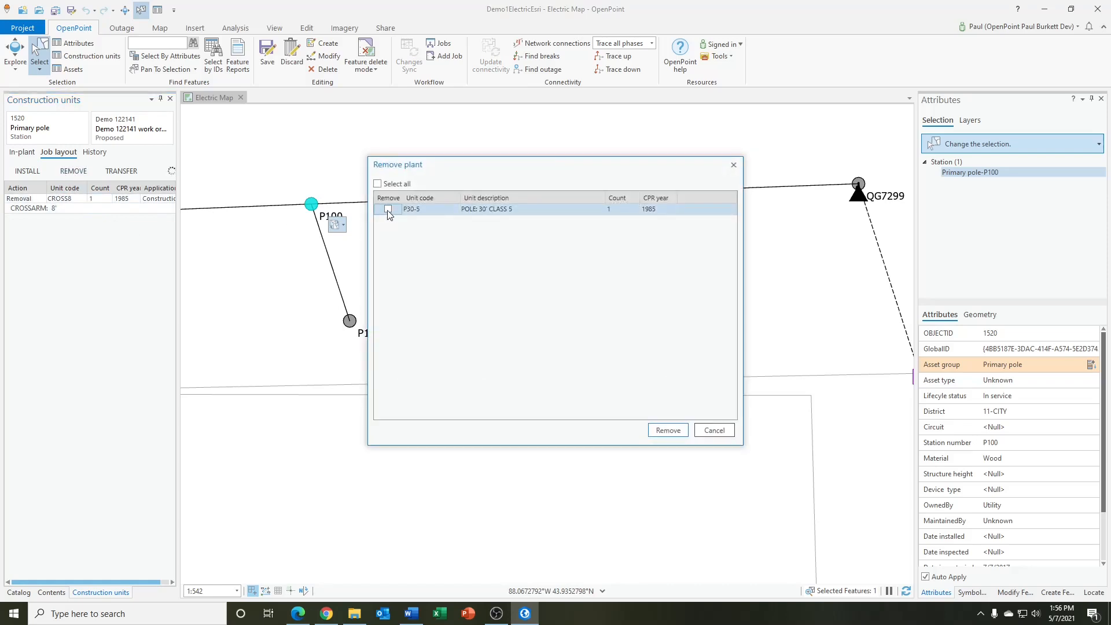
{"action": "left_click", "coordinate": [667, 431]}
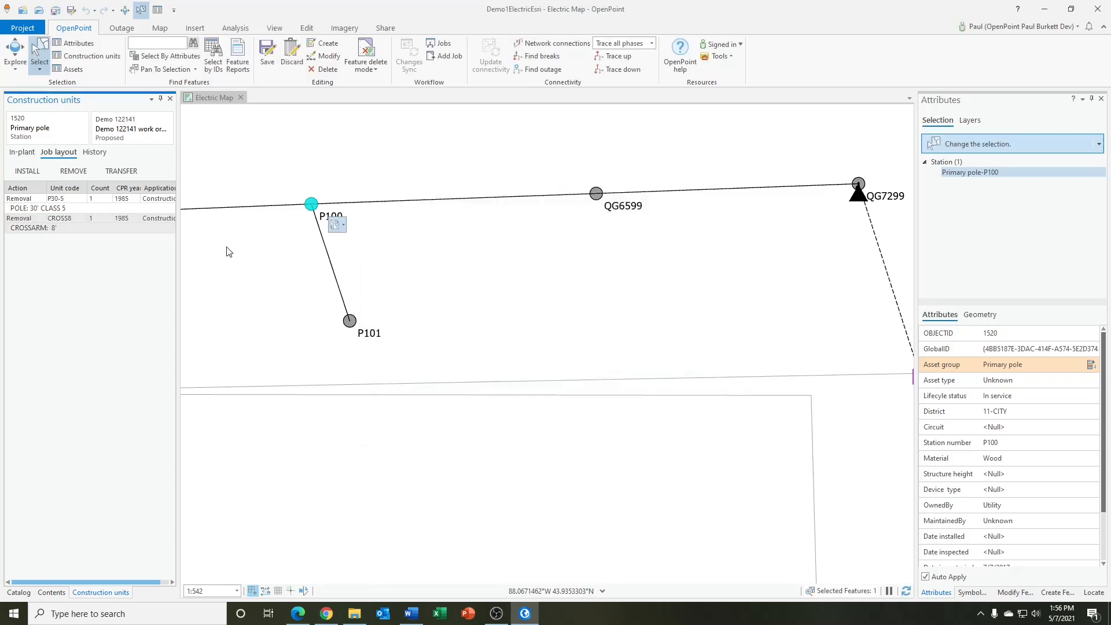
Find the CROSS8 construction unit and add its installation to P100's job layout
{"action": "left_click", "coordinate": [27, 174]}
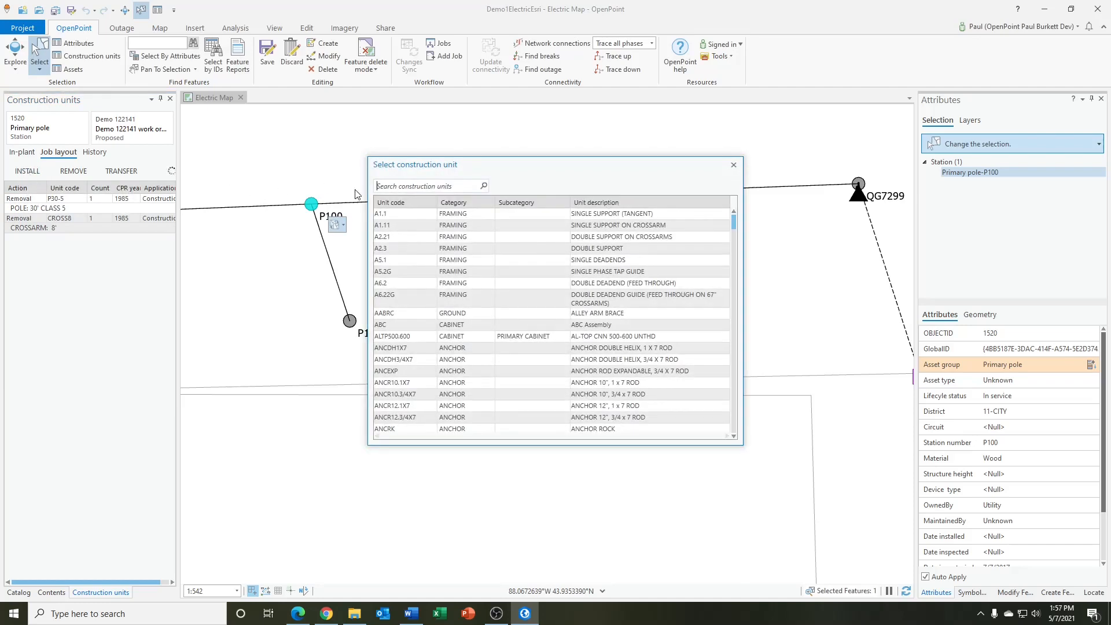
{"action": "type", "text": "cross"}
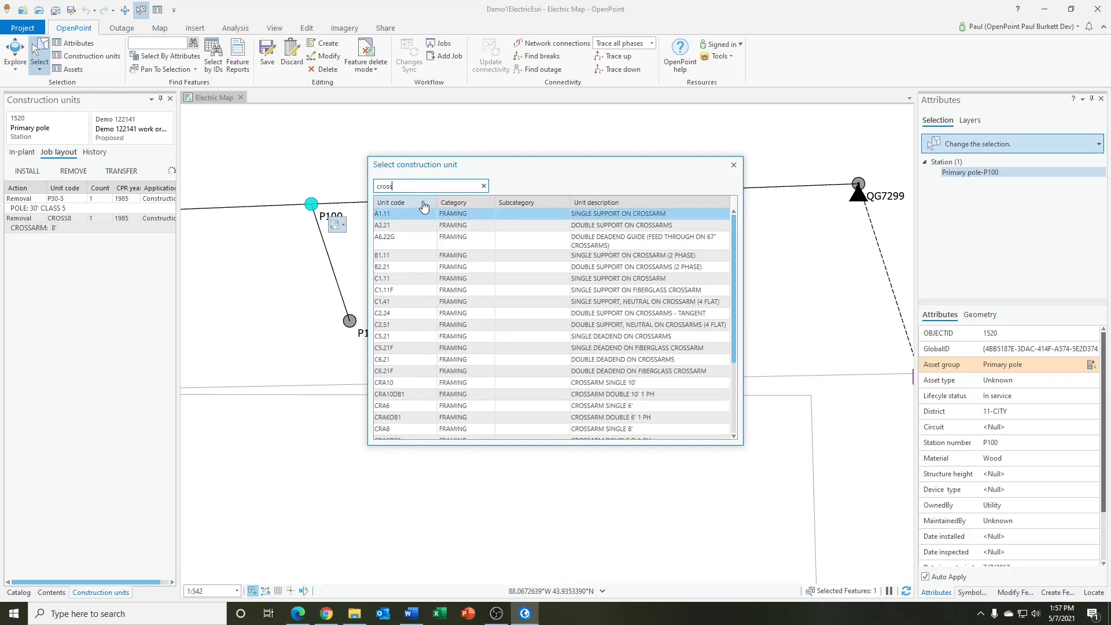
{"action": "left_click", "coordinate": [455, 215]}
{"action": "left_click", "coordinate": [401, 185]}
{"action": "type", "text": "8"}
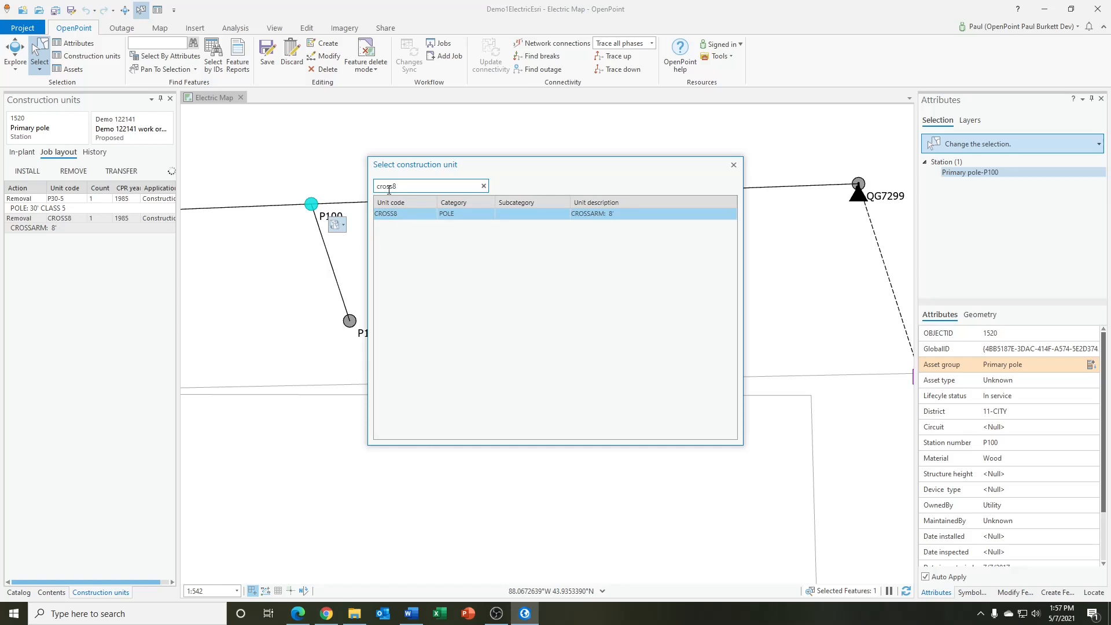
{"action": "double_click", "coordinate": [400, 215]}
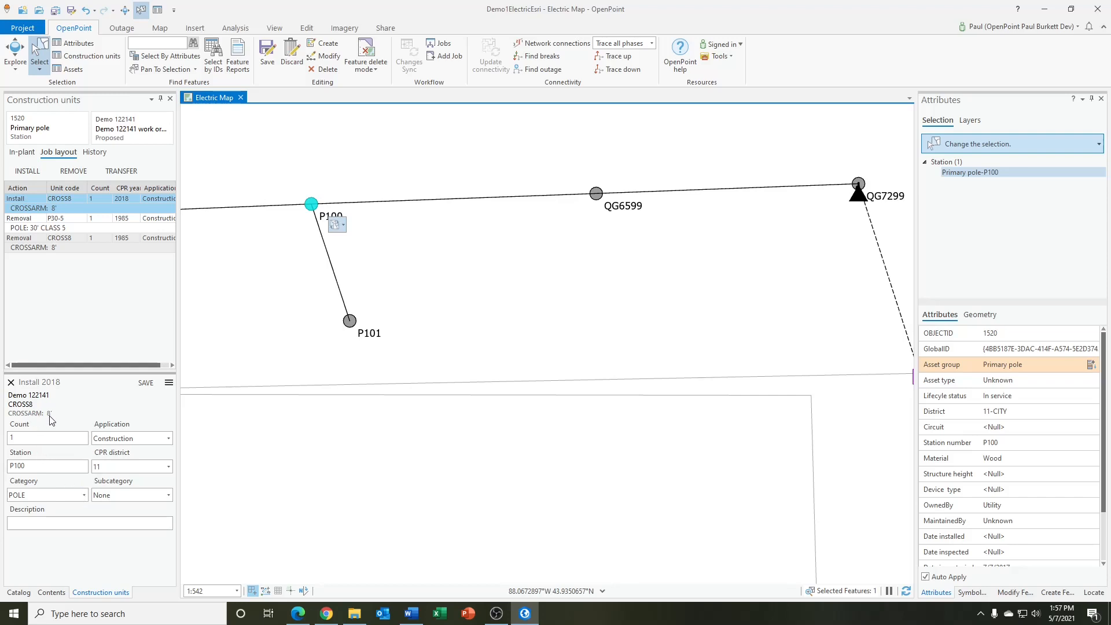
Find the P30-5 construction unit and add its installation to P100's job layout
{"action": "left_click", "coordinate": [27, 171]}
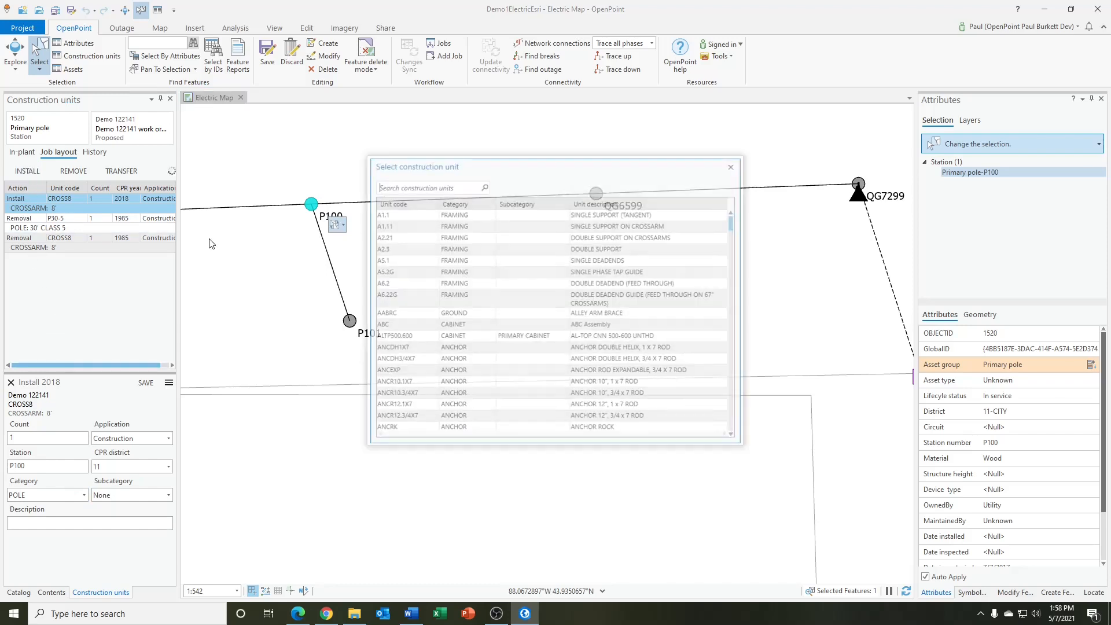
{"action": "left_click", "coordinate": [414, 186]}
{"action": "type", "text": "p30-5"}
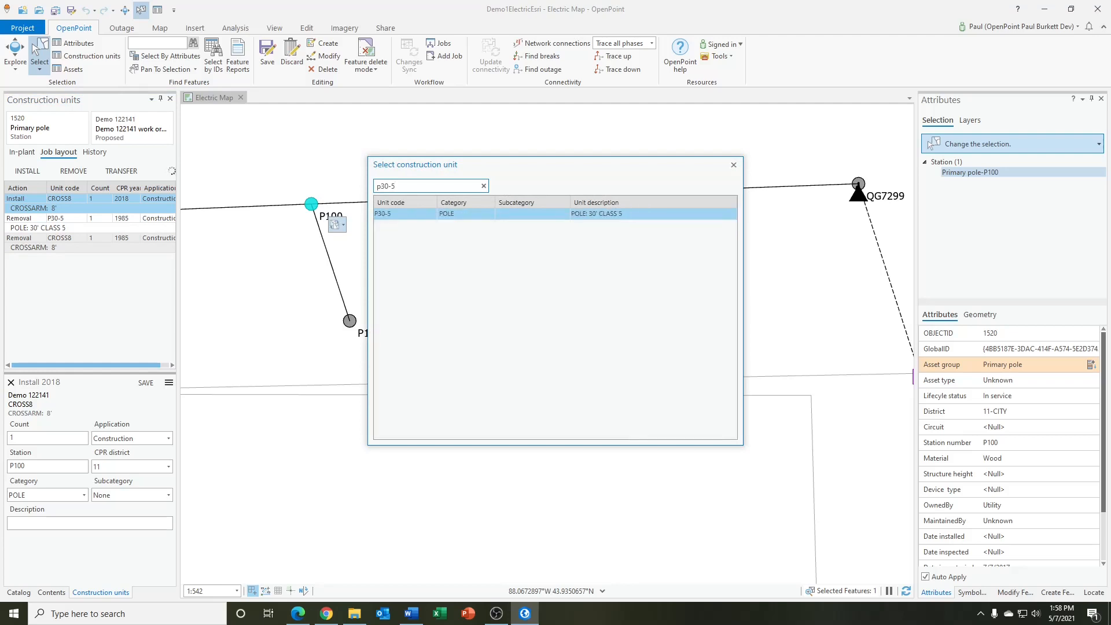
{"action": "double_click", "coordinate": [442, 214]}
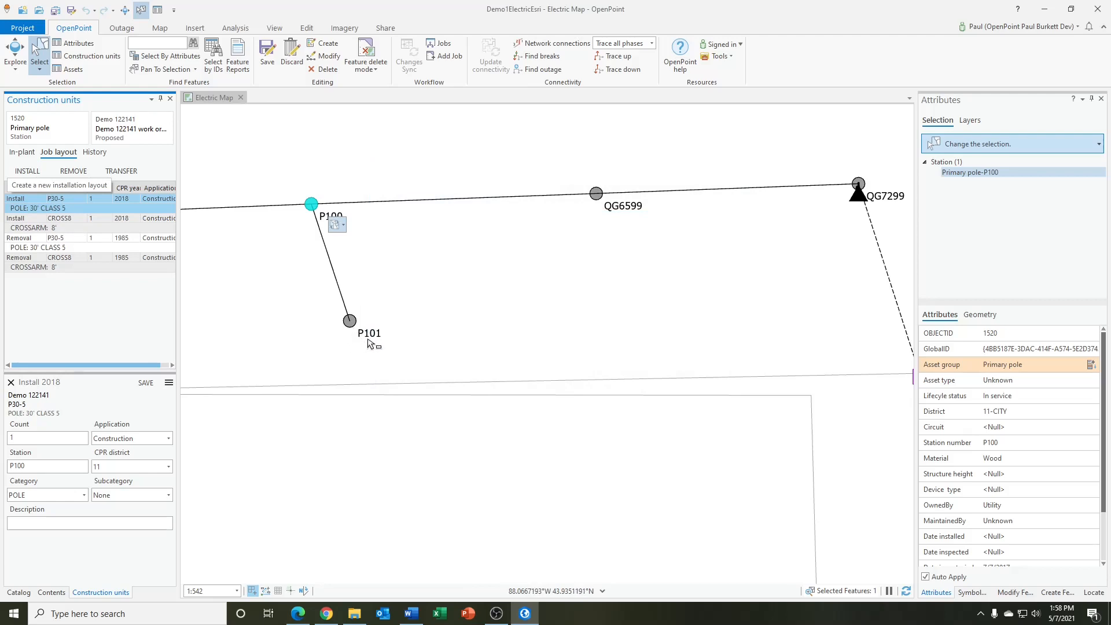
In pole P101's job layout, add removals for the CROSS8 crossarm and the P30-5 pole
{"action": "left_click", "coordinate": [351, 322]}
{"action": "left_click", "coordinate": [74, 172]}
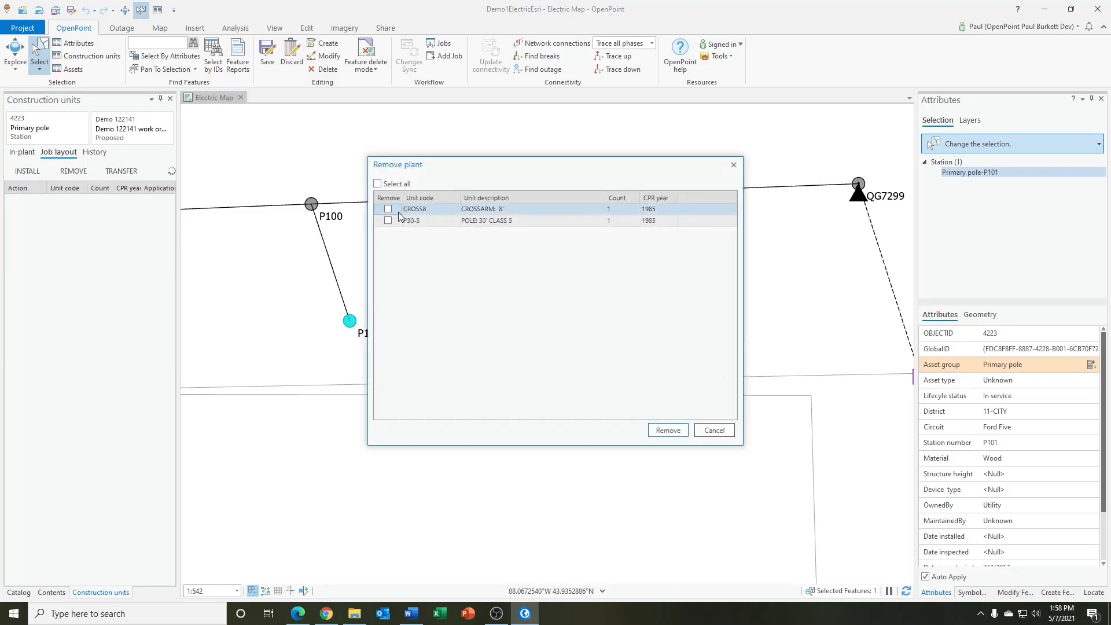
{"action": "left_click", "coordinate": [377, 184]}
{"action": "left_click", "coordinate": [377, 184]}
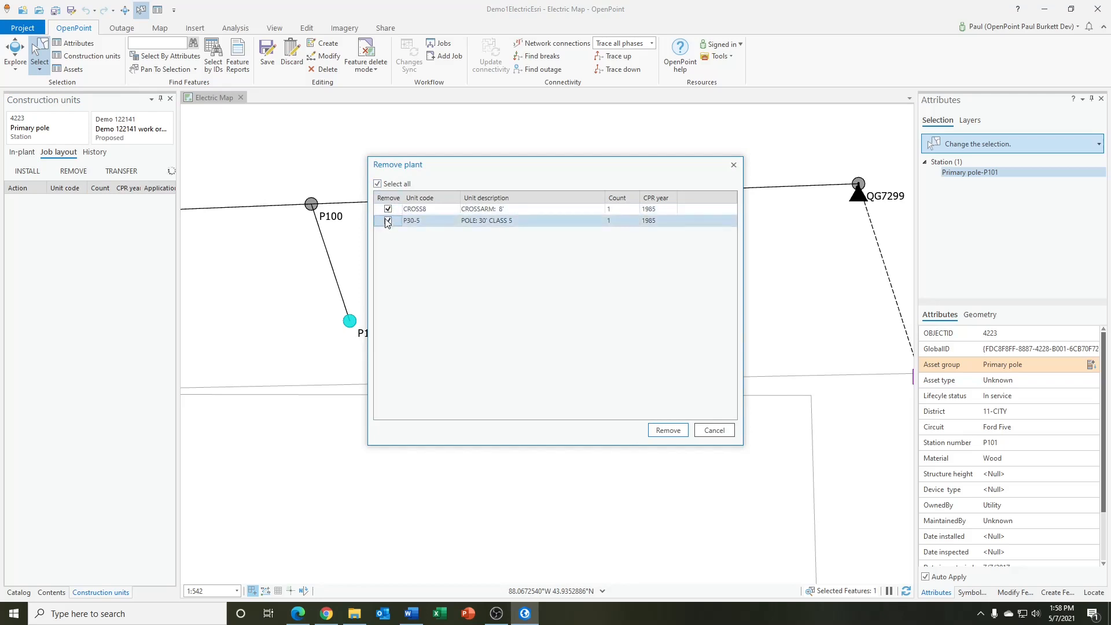
{"action": "left_click", "coordinate": [668, 430]}
Find the CROSS8 construction unit and add its installation to P101's job layout
{"action": "left_click", "coordinate": [31, 173]}
{"action": "left_click", "coordinate": [391, 186]}
{"action": "type", "text": "cross8"}
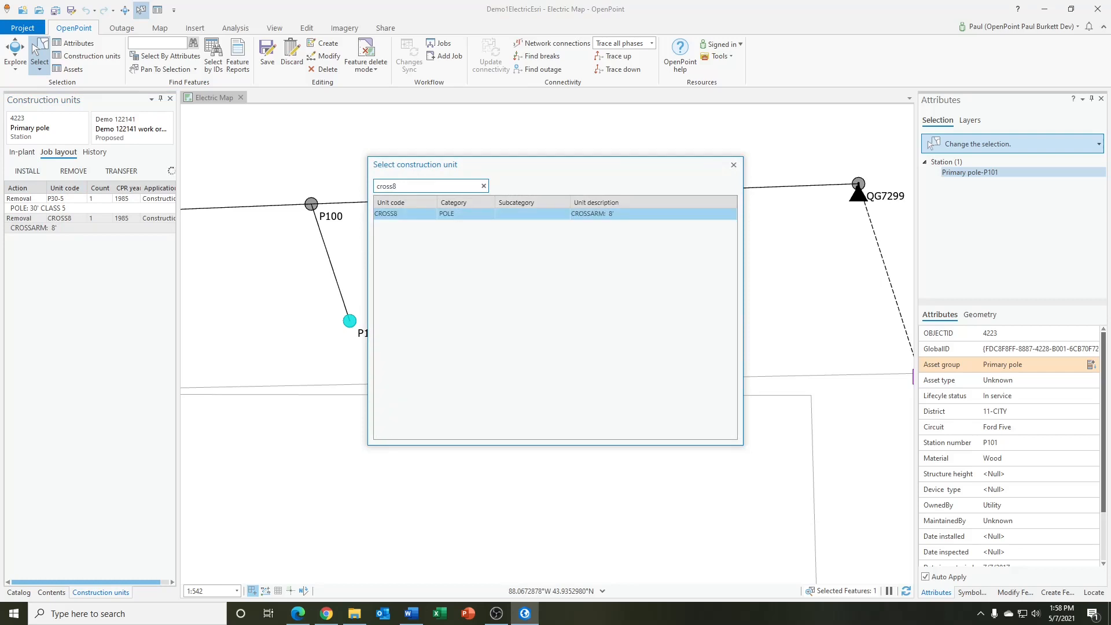
{"action": "double_click", "coordinate": [399, 214]}
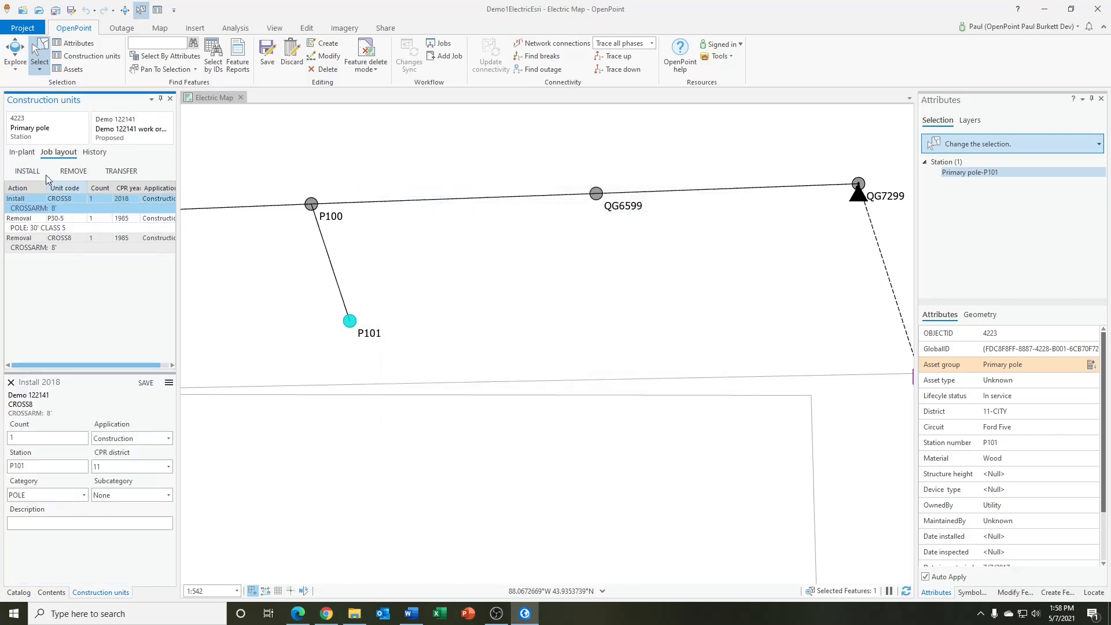
Find the P30-5 construction unit and add its installation to P101's job layout
{"action": "left_click", "coordinate": [30, 172]}
{"action": "left_click", "coordinate": [382, 186]}
{"action": "type", "text": "p30-5"}
{"action": "double_click", "coordinate": [400, 214]}
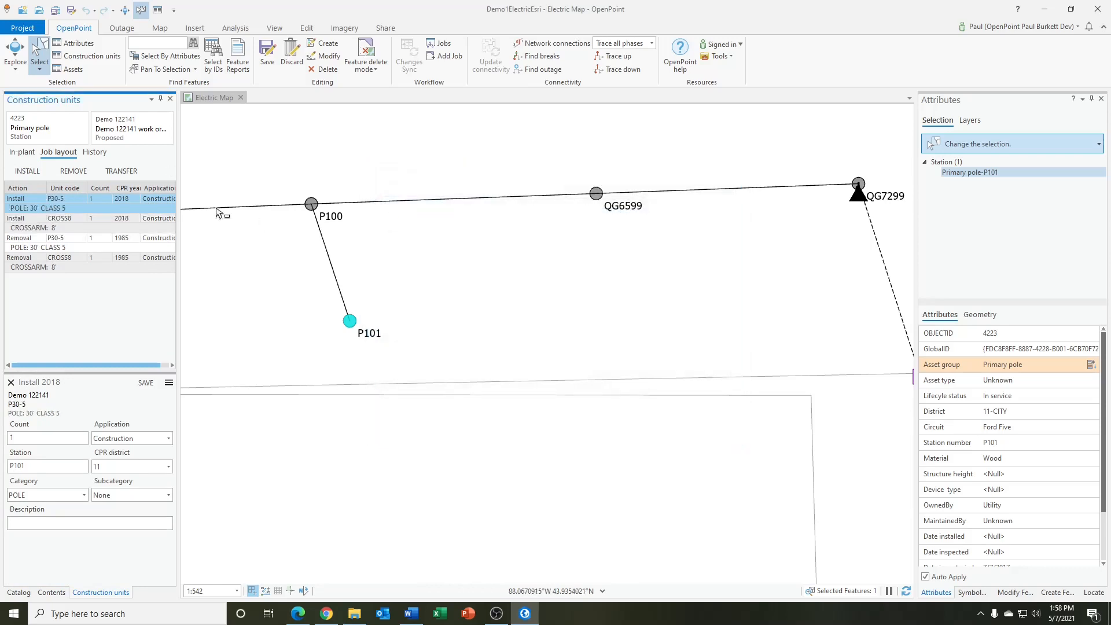
Find the RISER1PH.350TR construction unit and add its installation to P101's job layout
{"action": "left_click", "coordinate": [27, 171]}
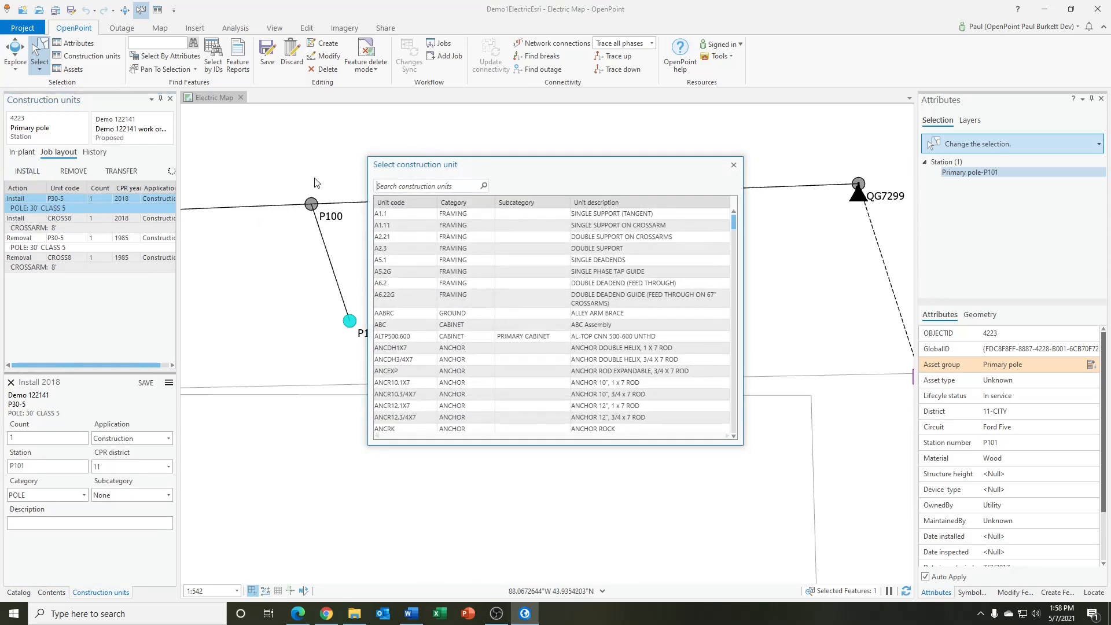
{"action": "left_click", "coordinate": [422, 186]}
{"action": "type", "text": "r"}
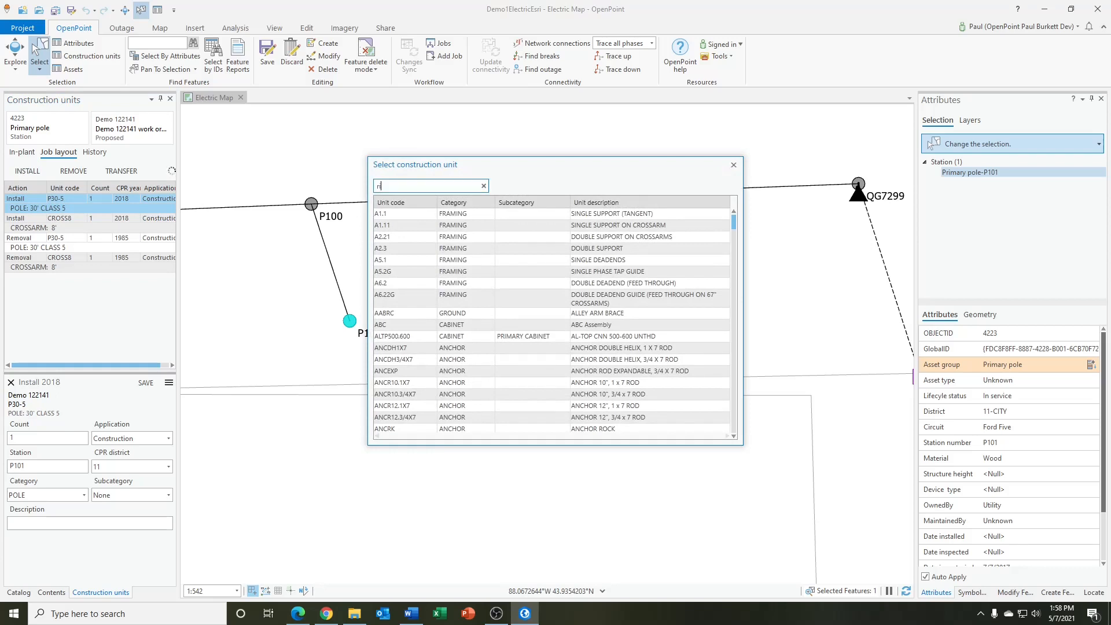
{"action": "type", "text": "iserph"}
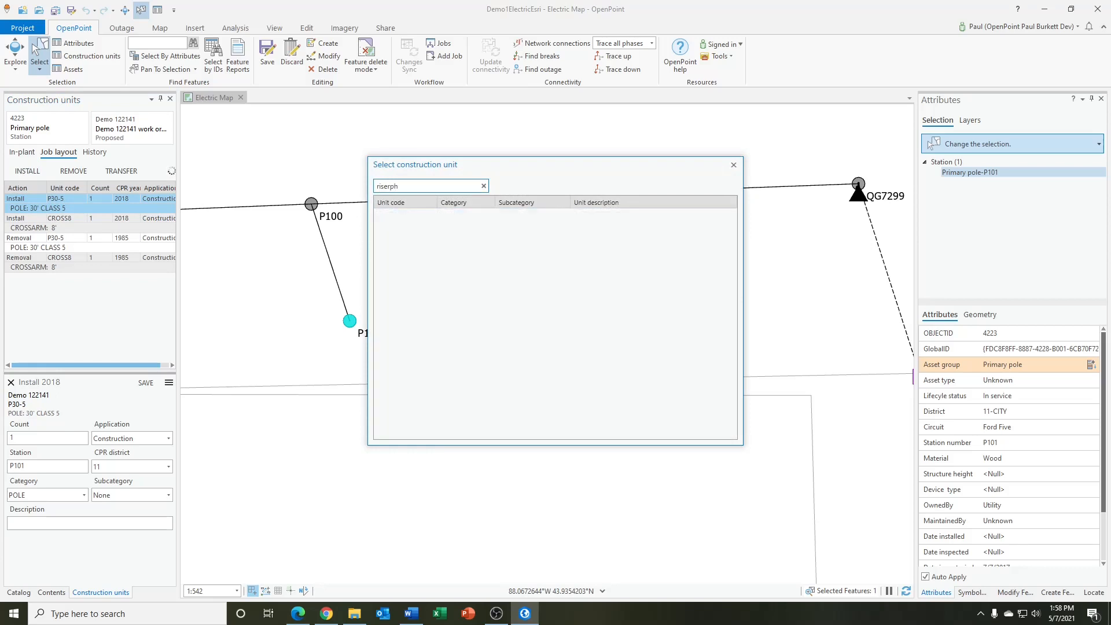
{"action": "key", "text": "BackSpace"}
{"action": "key", "text": "BackSpace"}
{"action": "type", "text": "1ph"}
{"action": "double_click", "coordinate": [444, 225]}
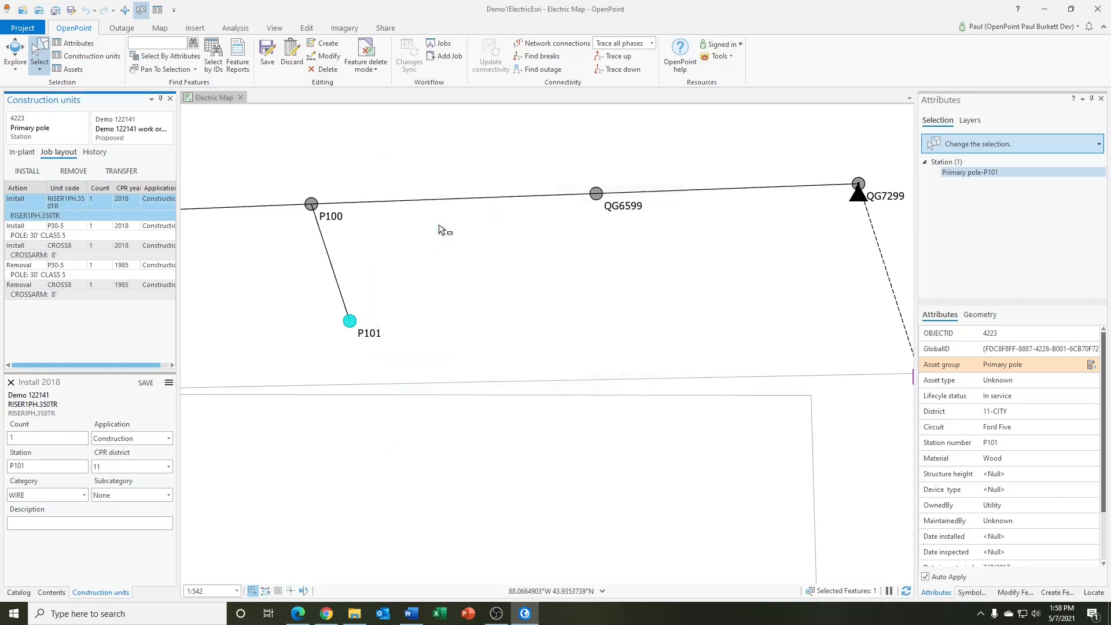
Select the primary overhead wire between P100 and P101 and add a removal for its PRIOH-BAD conductor
{"action": "left_click_drag", "start_coordinate": [302, 252], "coordinate": [344, 276]}
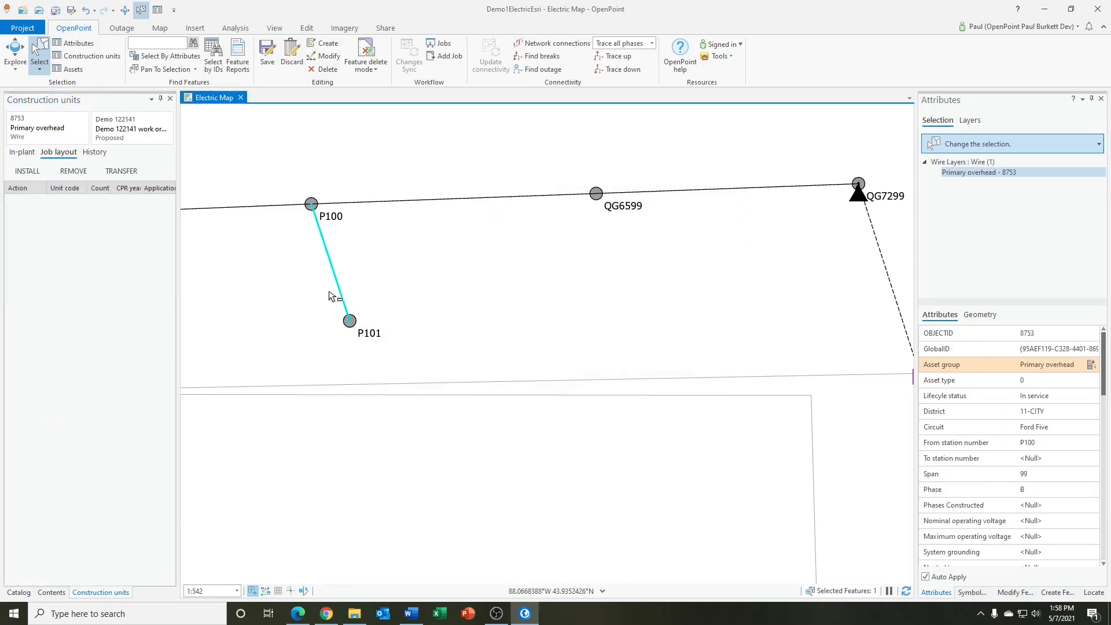
{"action": "left_click", "coordinate": [81, 175]}
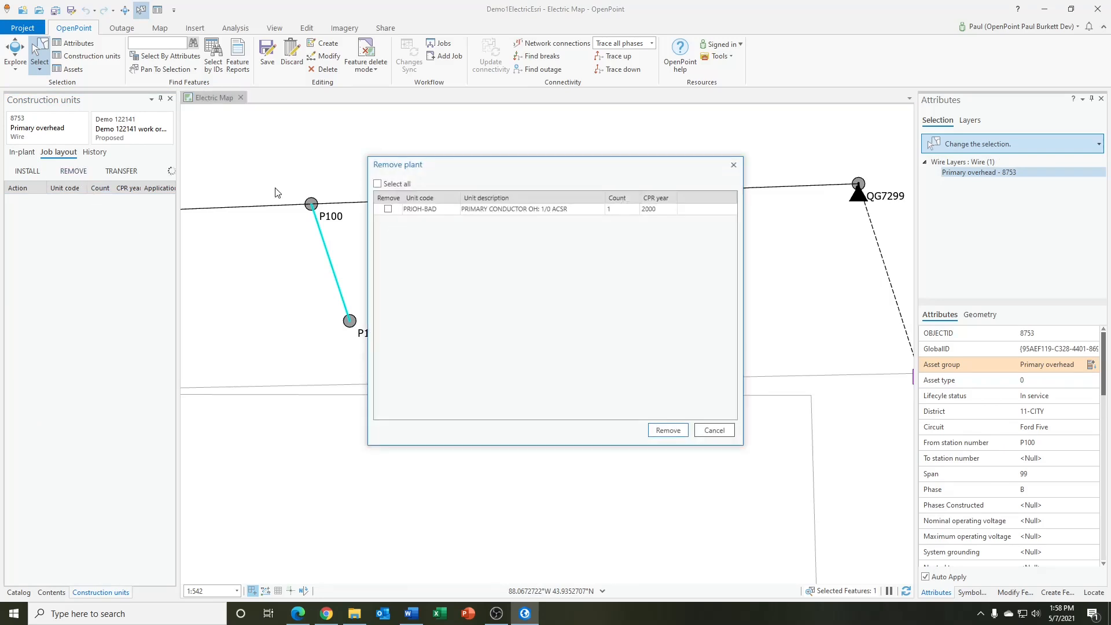
{"action": "left_click", "coordinate": [659, 428]}
Find the PRIOH1/0.ACSR construction unit and add its installation to the overhead wire's job layout
{"action": "left_click", "coordinate": [27, 174]}
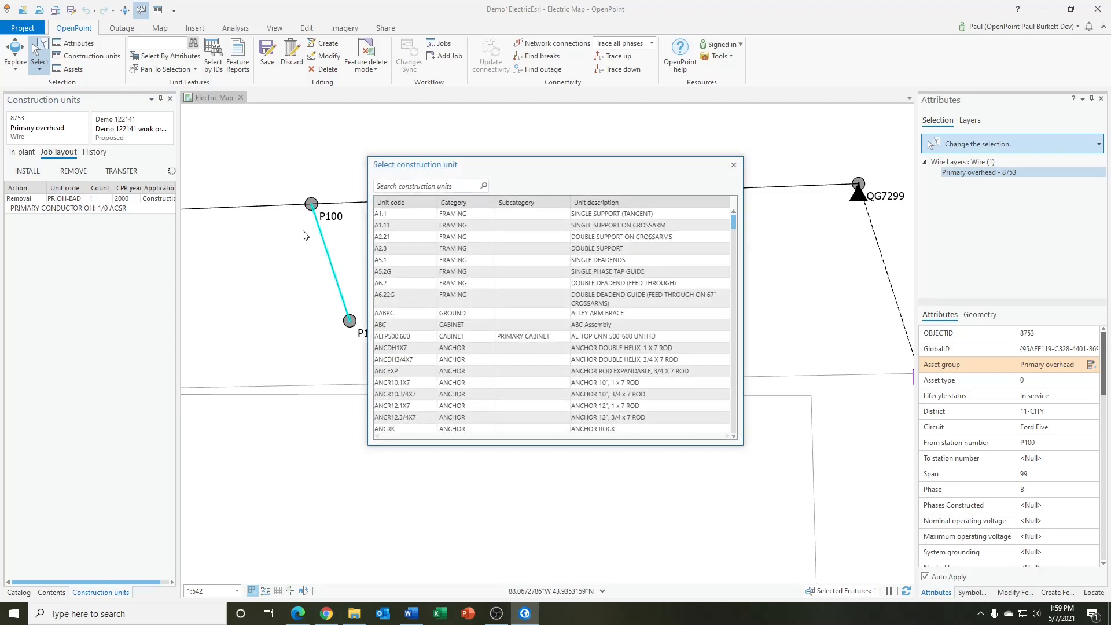
{"action": "left_click", "coordinate": [389, 186]}
{"action": "type", "text": "prio"}
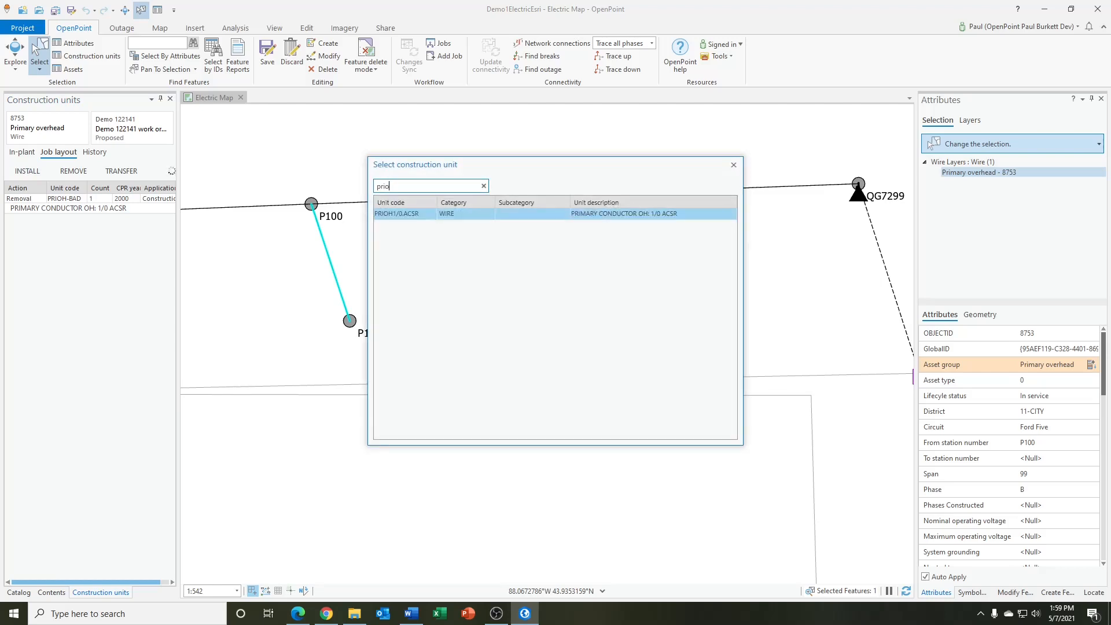
{"action": "double_click", "coordinate": [418, 215]}
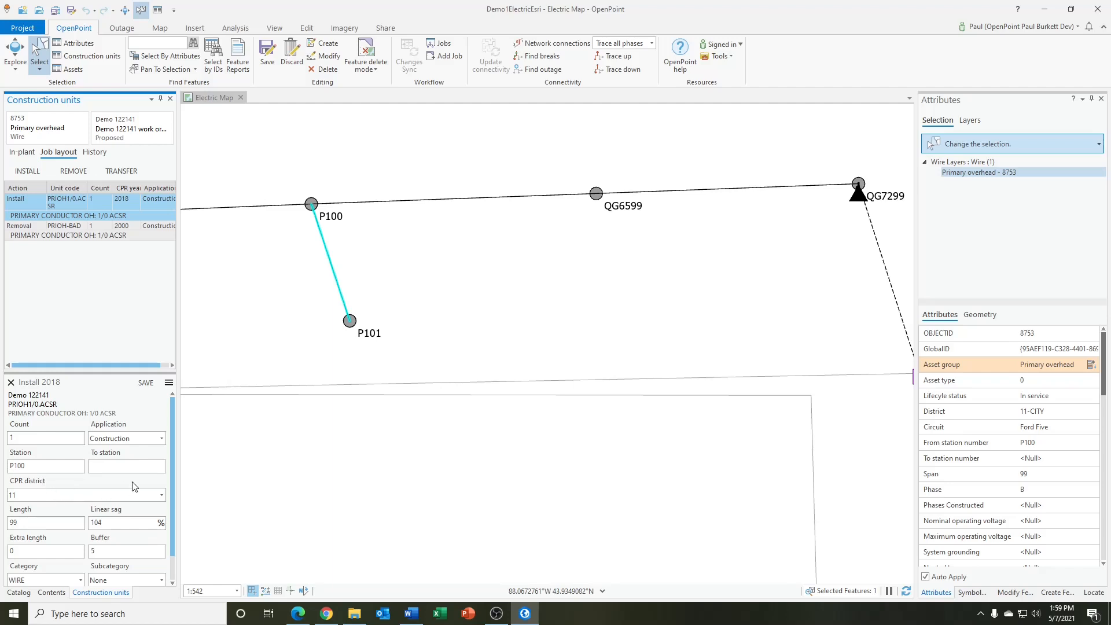
Set the conductor installation's To station to P101 and review its length, linear sag and buffer
{"action": "left_click_drag", "start_coordinate": [171, 473], "coordinate": [172, 500]}
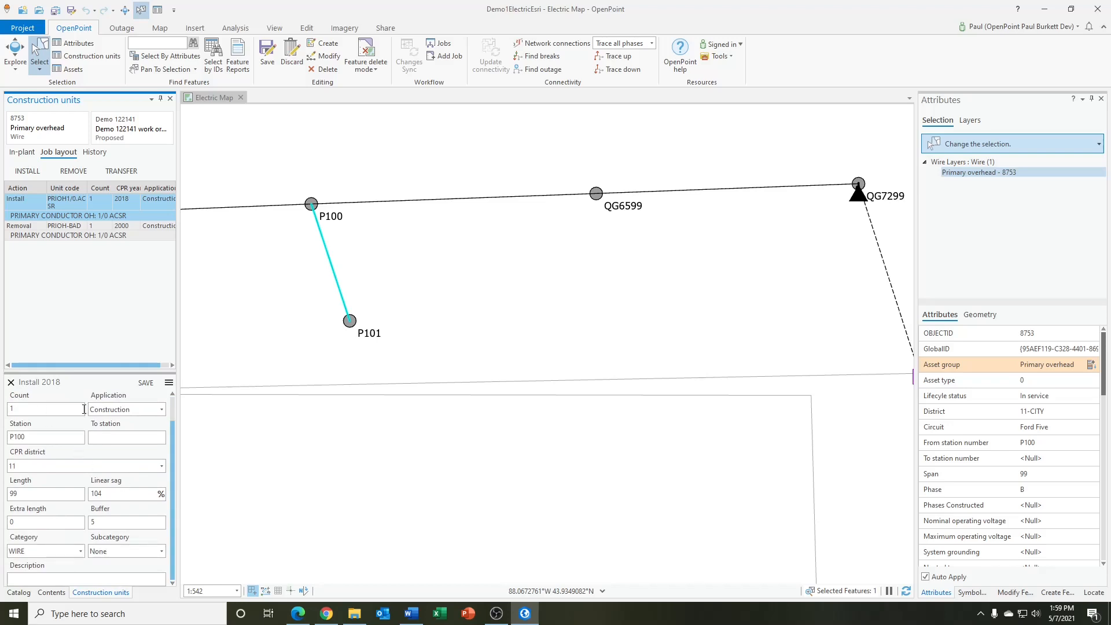
{"action": "left_click", "coordinate": [101, 438]}
{"action": "type", "text": "P101"}
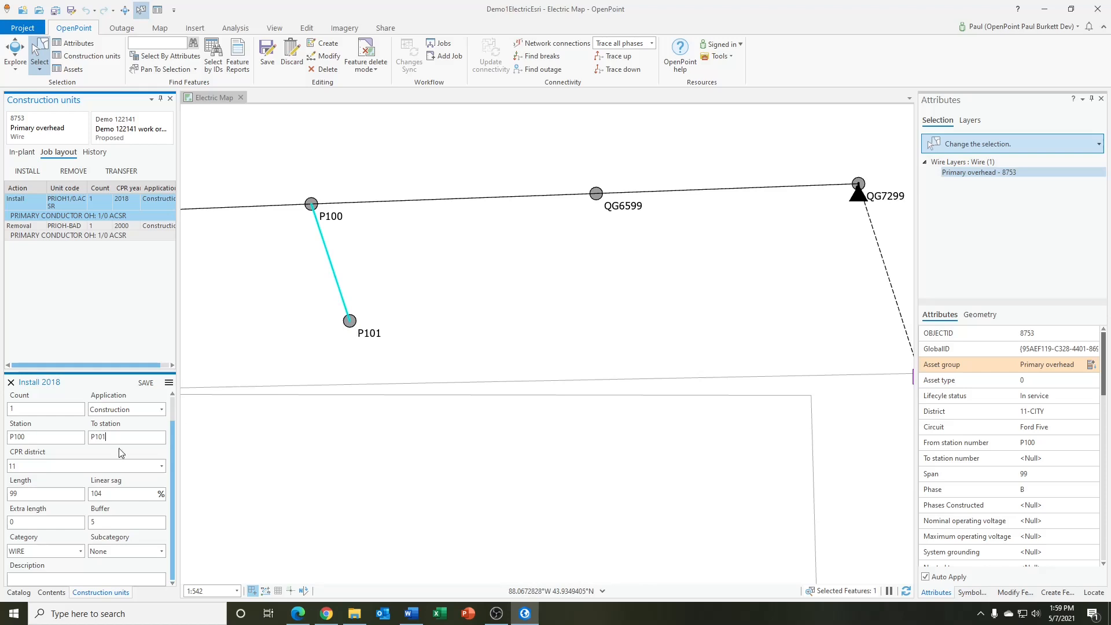
{"action": "double_click", "coordinate": [27, 494]}
{"action": "left_click", "coordinate": [110, 493]}
{"action": "left_click", "coordinate": [100, 523]}
{"action": "double_click", "coordinate": [23, 493]}
{"action": "left_click", "coordinate": [94, 524]}
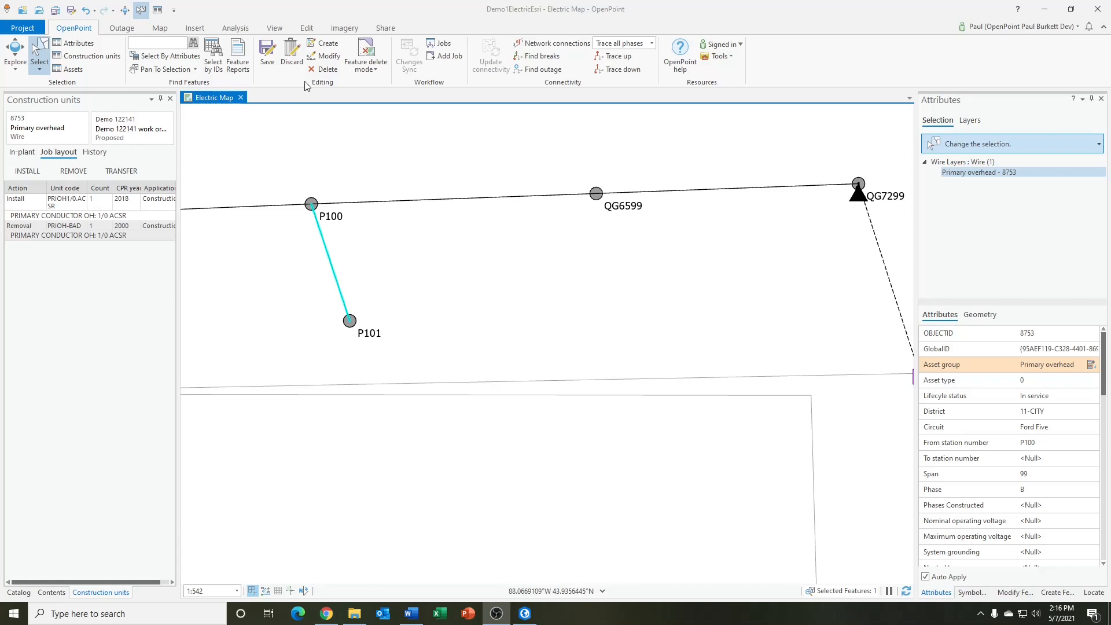
Create a secondary underground wire about 79 ft long, running from pole P101 down across the road line
{"action": "left_click", "coordinate": [324, 46]}
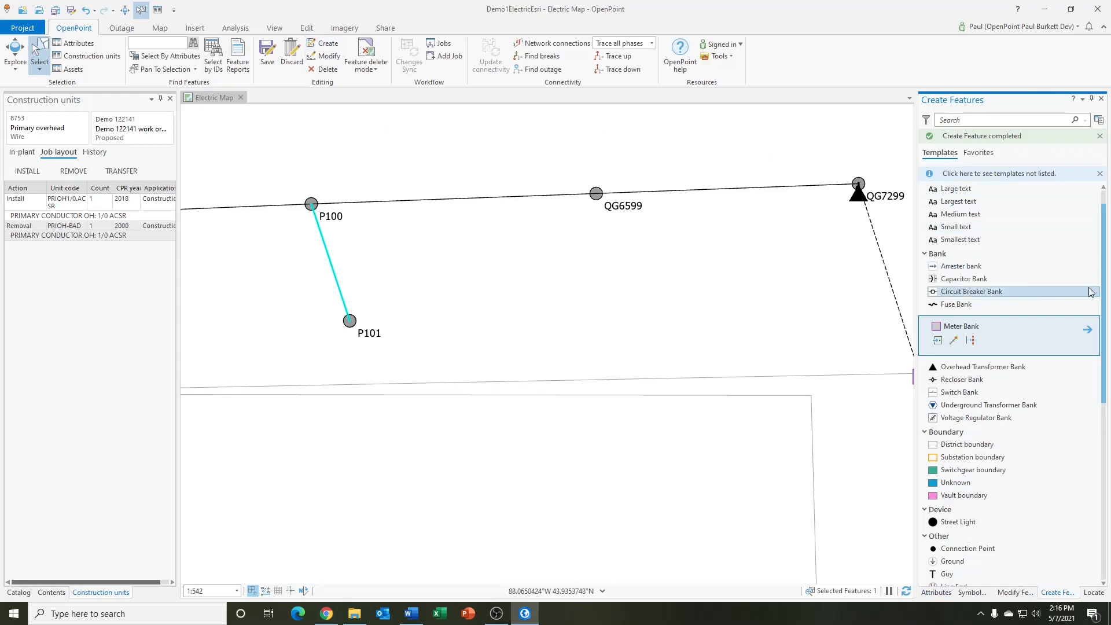
{"action": "left_click_drag", "start_coordinate": [1106, 287], "coordinate": [1048, 547]}
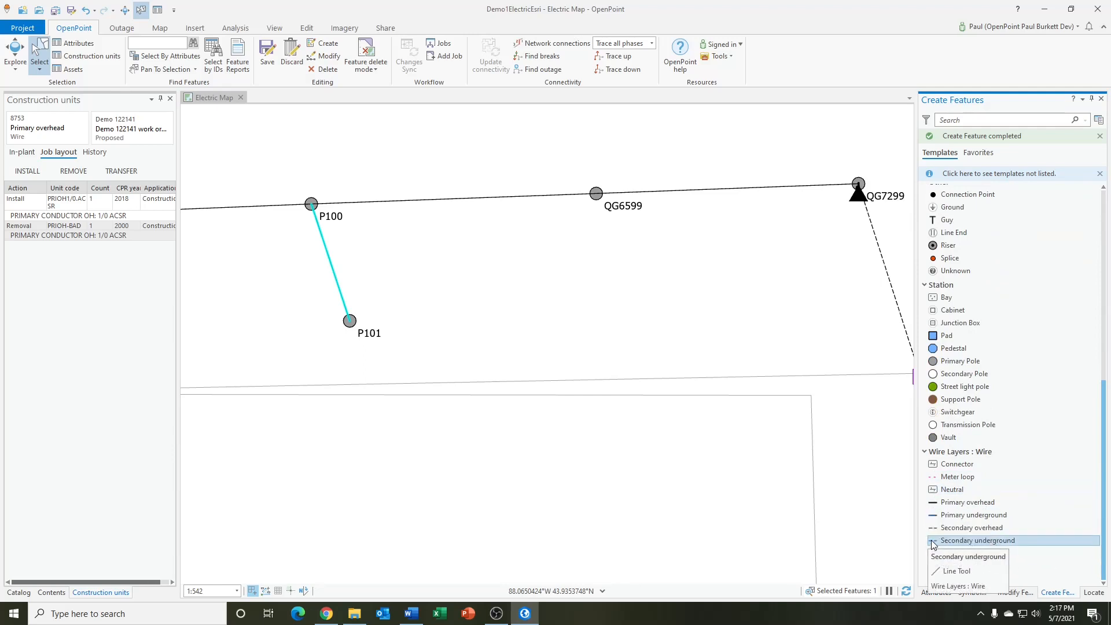
{"action": "left_click", "coordinate": [968, 544]}
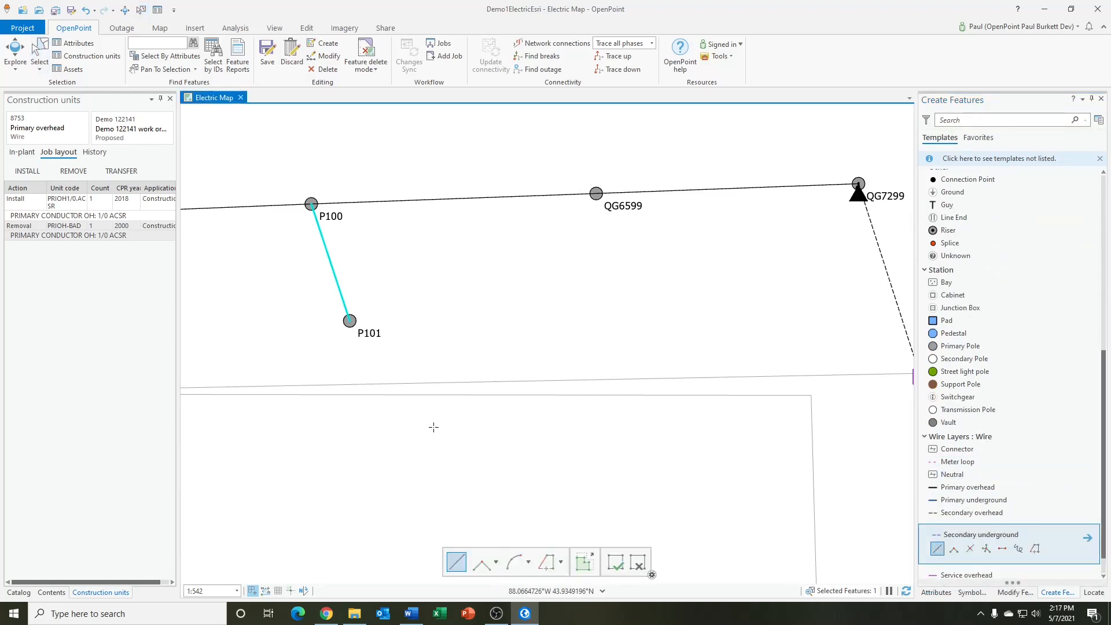
{"action": "left_click", "coordinate": [350, 321]}
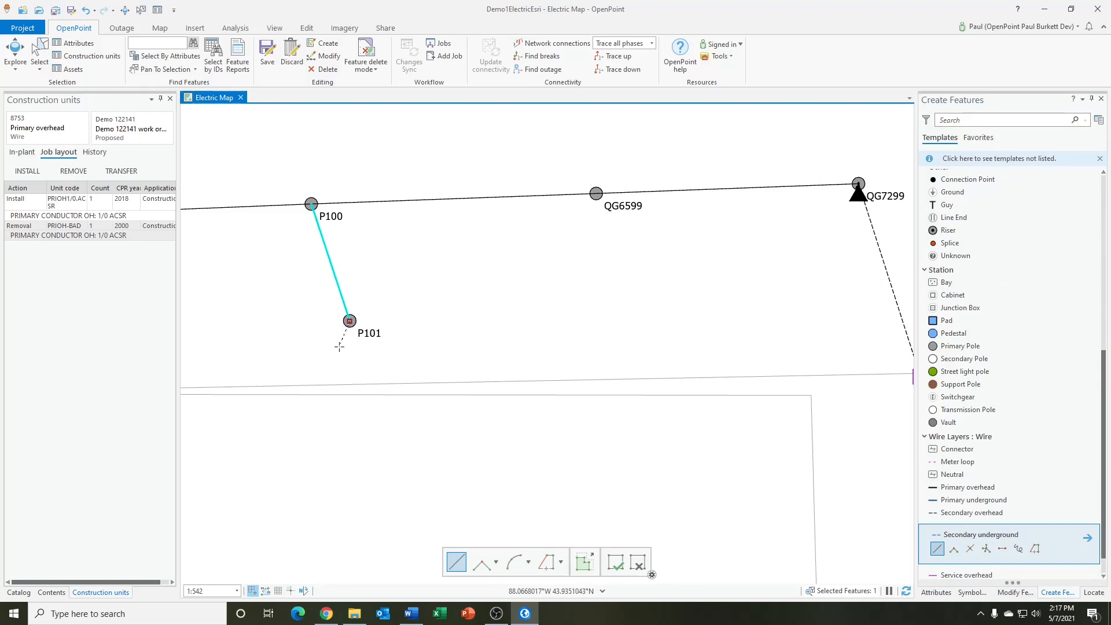
{"action": "right_click", "coordinate": [320, 379]}
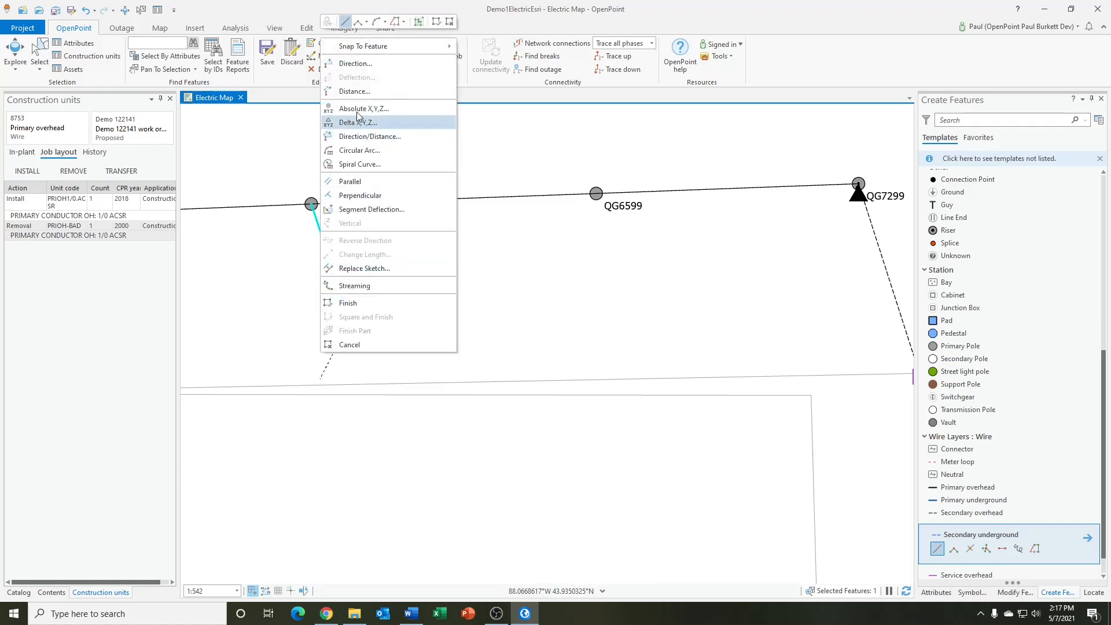
{"action": "left_click", "coordinate": [357, 92]}
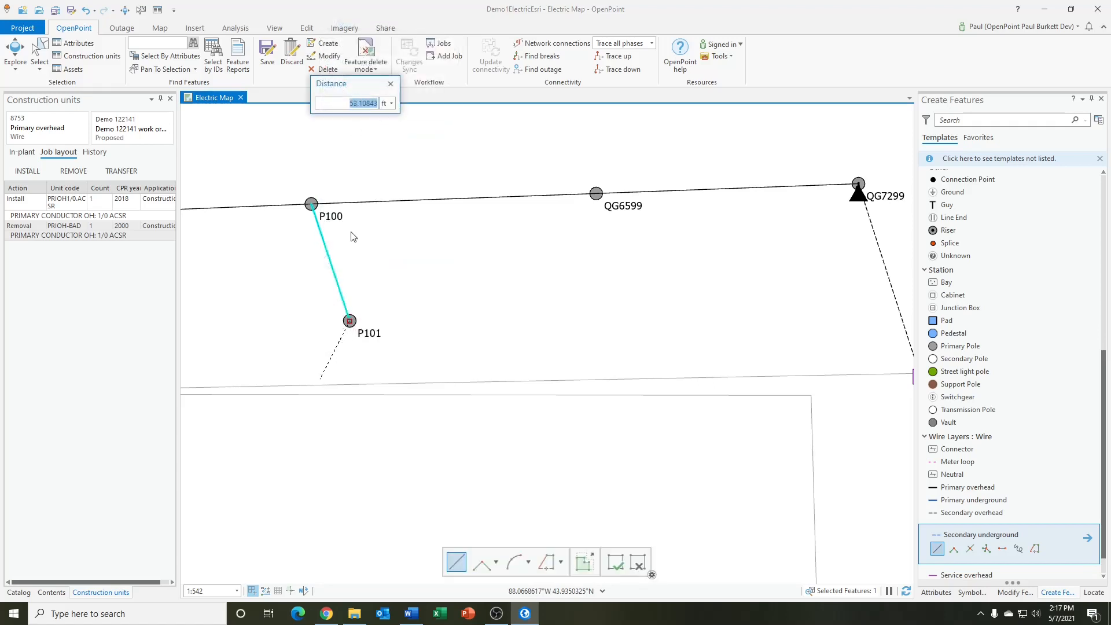
{"action": "type", "text": "8"}
{"action": "key", "text": "Return"}
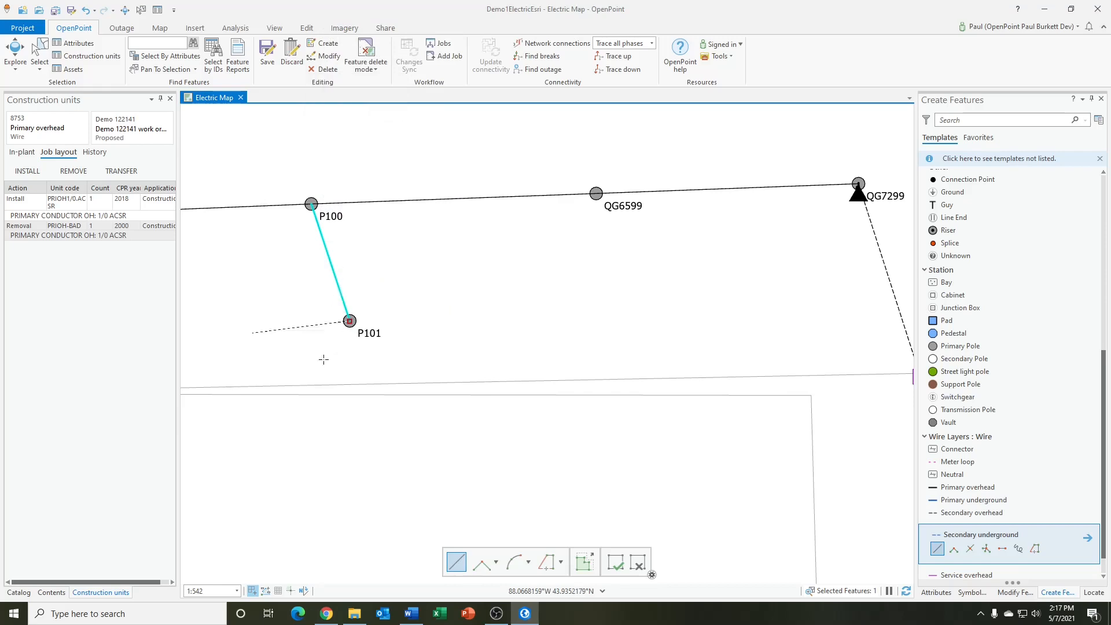
{"action": "double_click", "coordinate": [315, 416]}
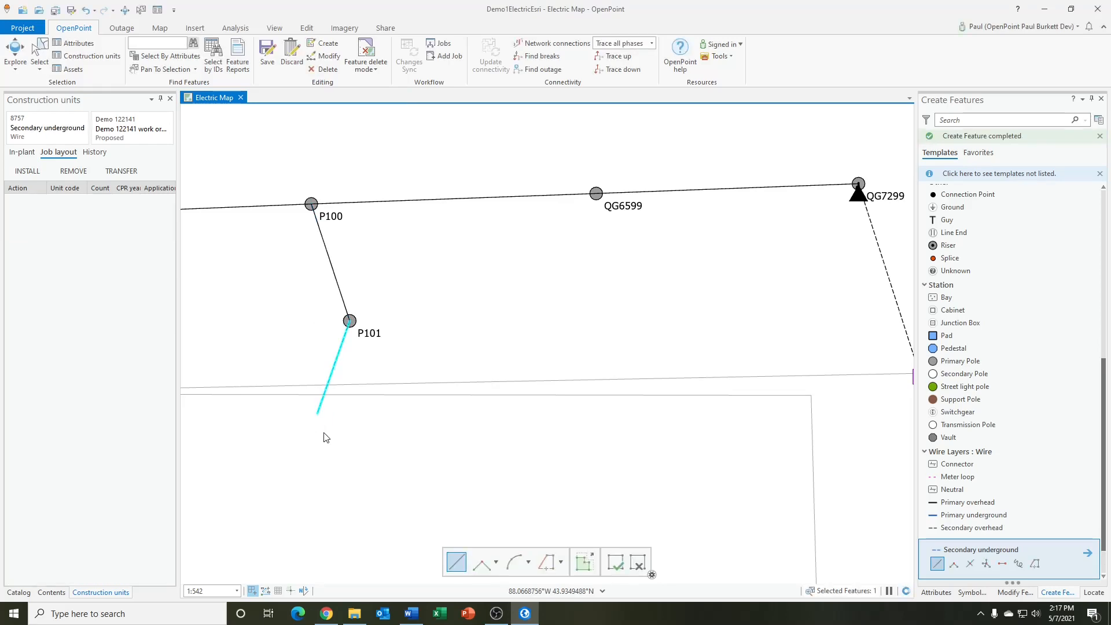
In the new underground wire's attributes, check the circuit and From station, and set the To station number to PAD500
{"action": "left_click", "coordinate": [945, 591]}
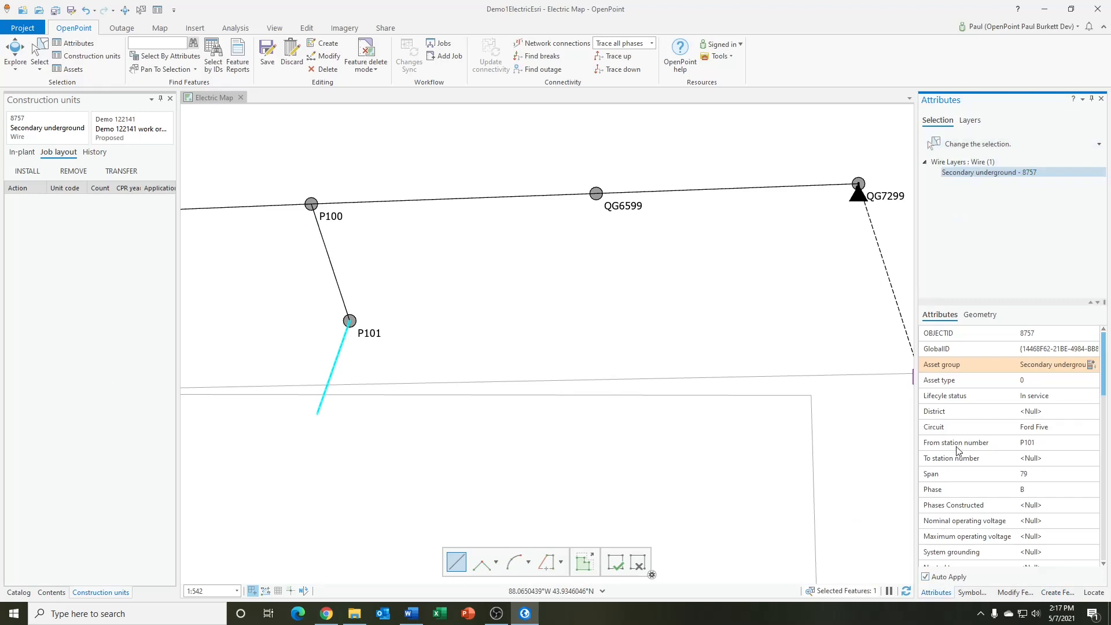
{"action": "mouse_move", "coordinate": [959, 435]}
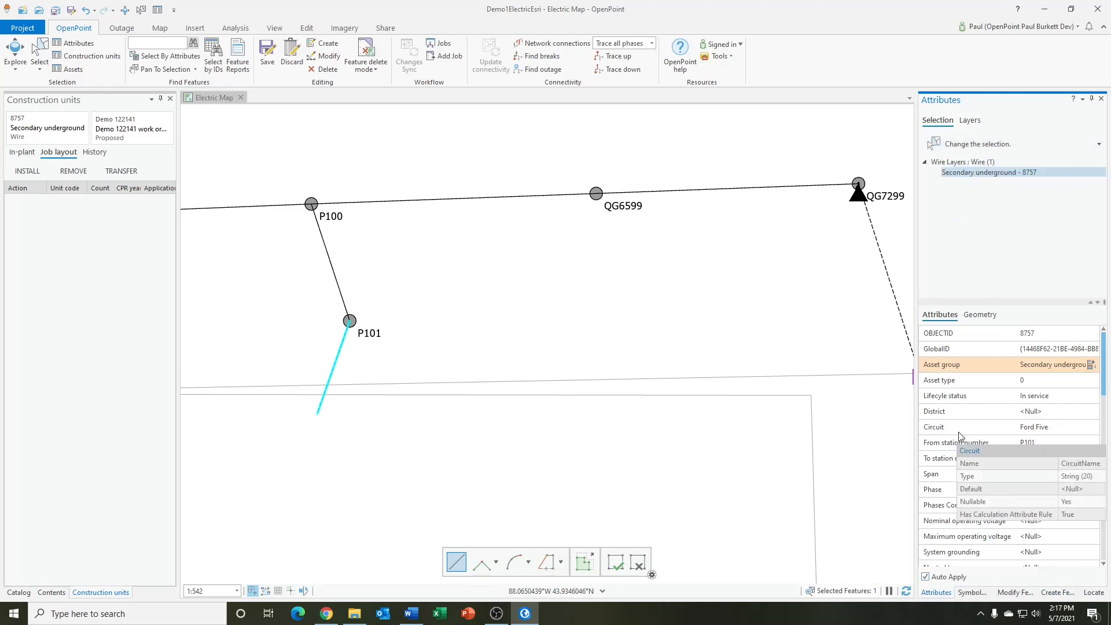
{"action": "mouse_move", "coordinate": [991, 405]}
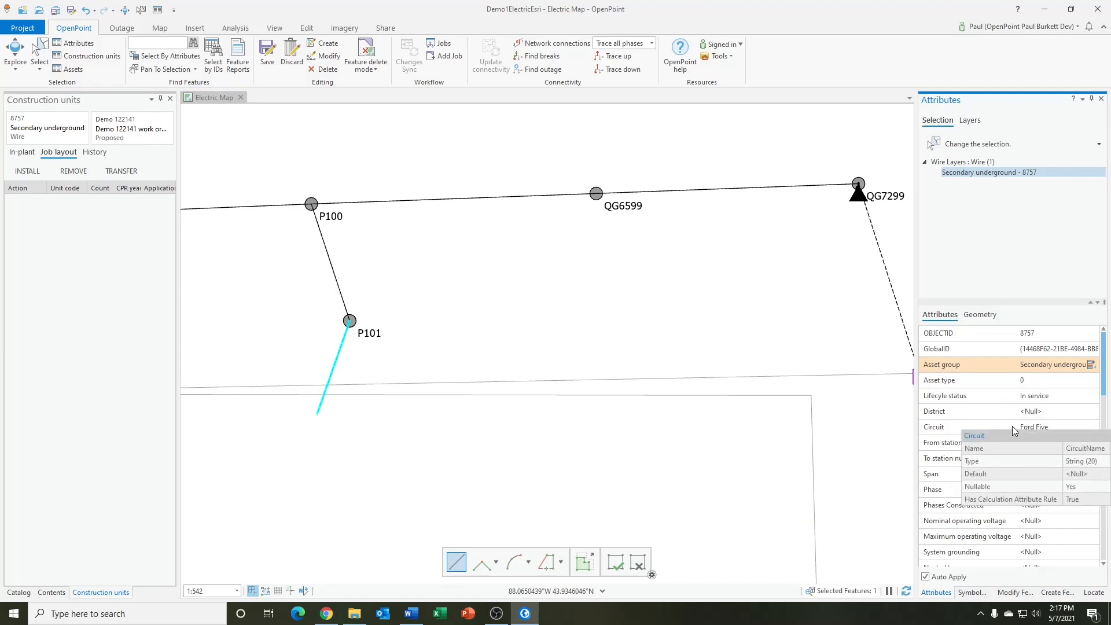
{"action": "left_click", "coordinate": [1019, 426]}
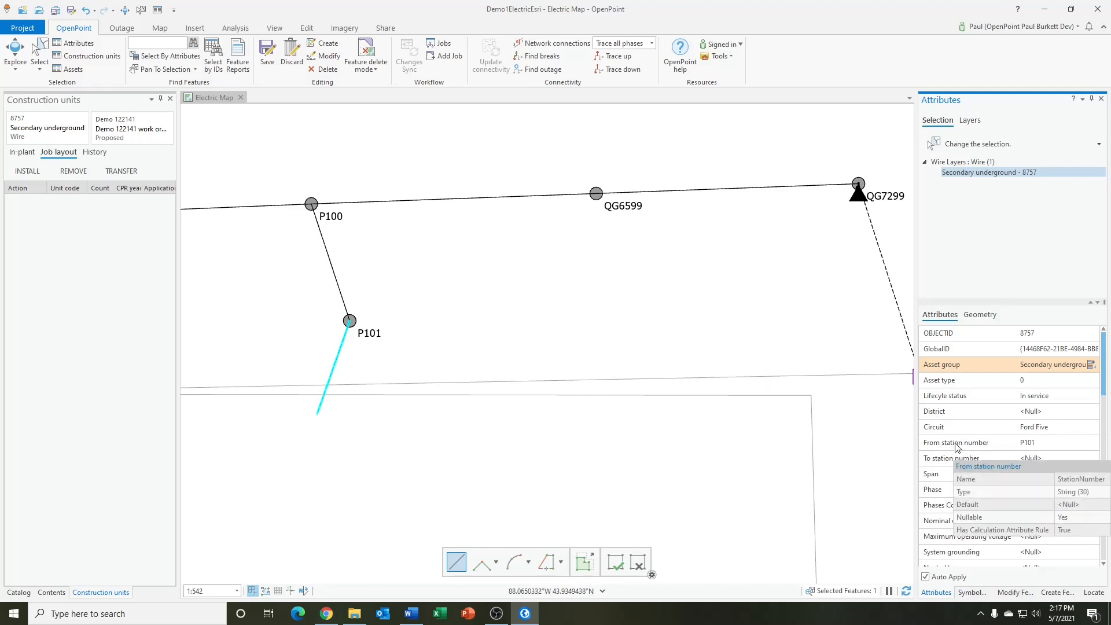
{"action": "left_click", "coordinate": [1023, 444]}
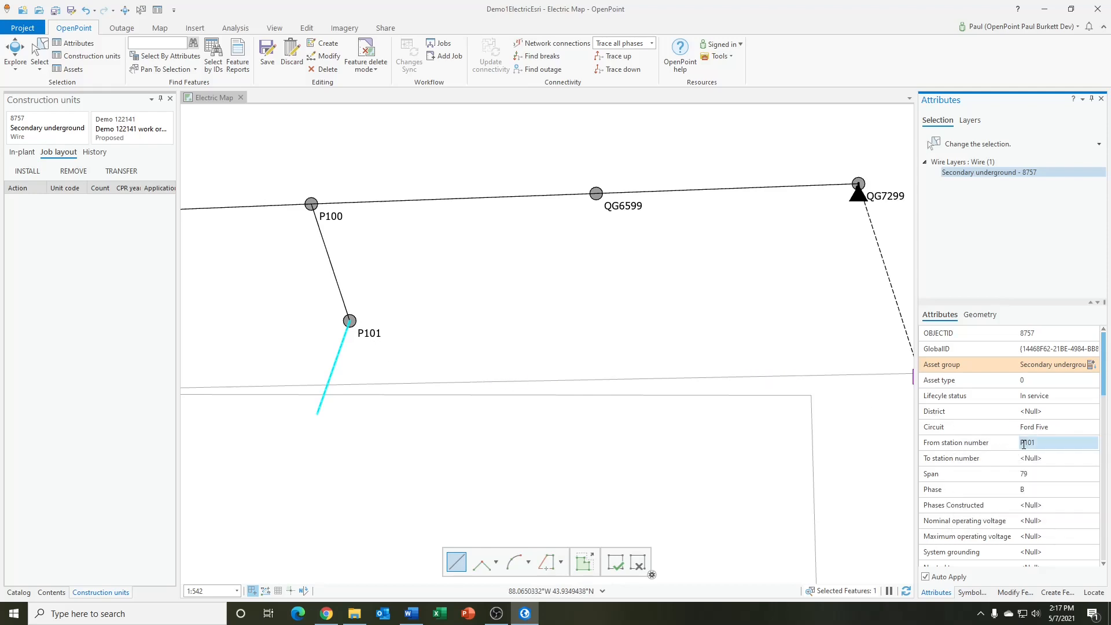
{"action": "left_click", "coordinate": [1023, 458]}
{"action": "left_click", "coordinate": [1039, 459]}
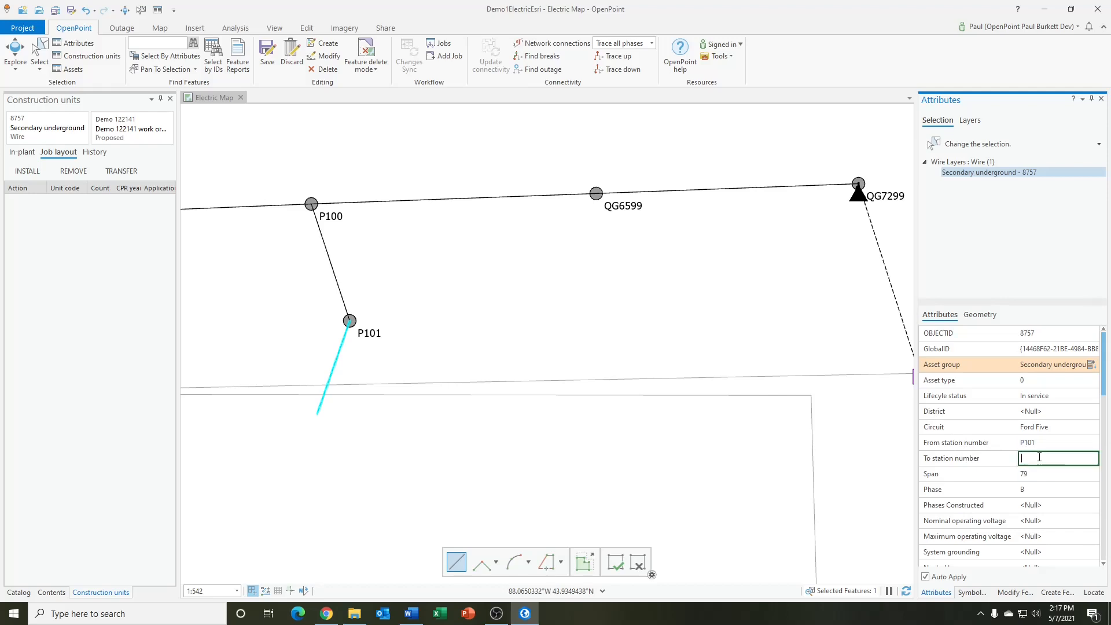
{"action": "type", "text": "PAD500"}
Set the underground wire's span to 82 and its district to 11-CITY
{"action": "left_click", "coordinate": [1031, 476]}
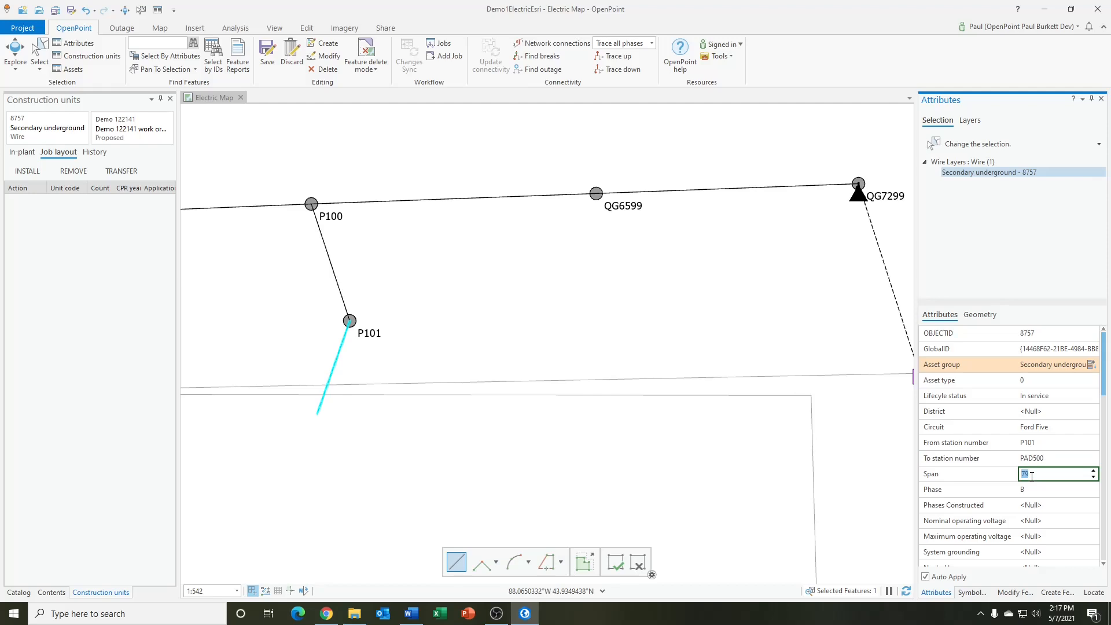
{"action": "type", "text": "82"}
{"action": "left_click", "coordinate": [1048, 413]}
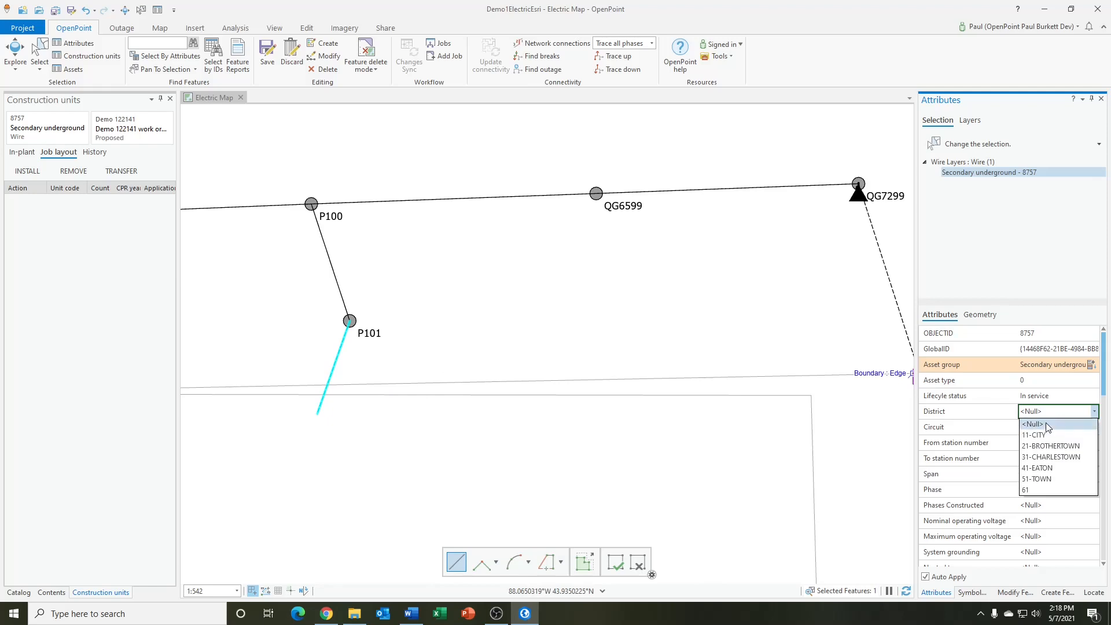
{"action": "left_click", "coordinate": [1048, 435]}
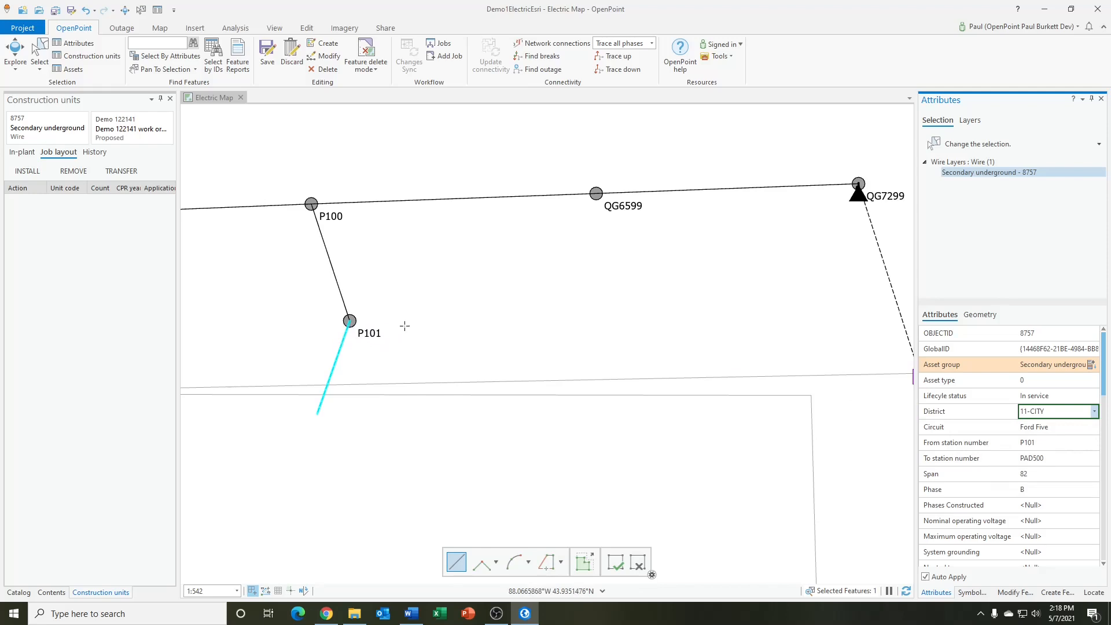
Place an Underground Transformer Bank at the free end of the secondary underground wire from P101
{"action": "left_click", "coordinate": [324, 43]}
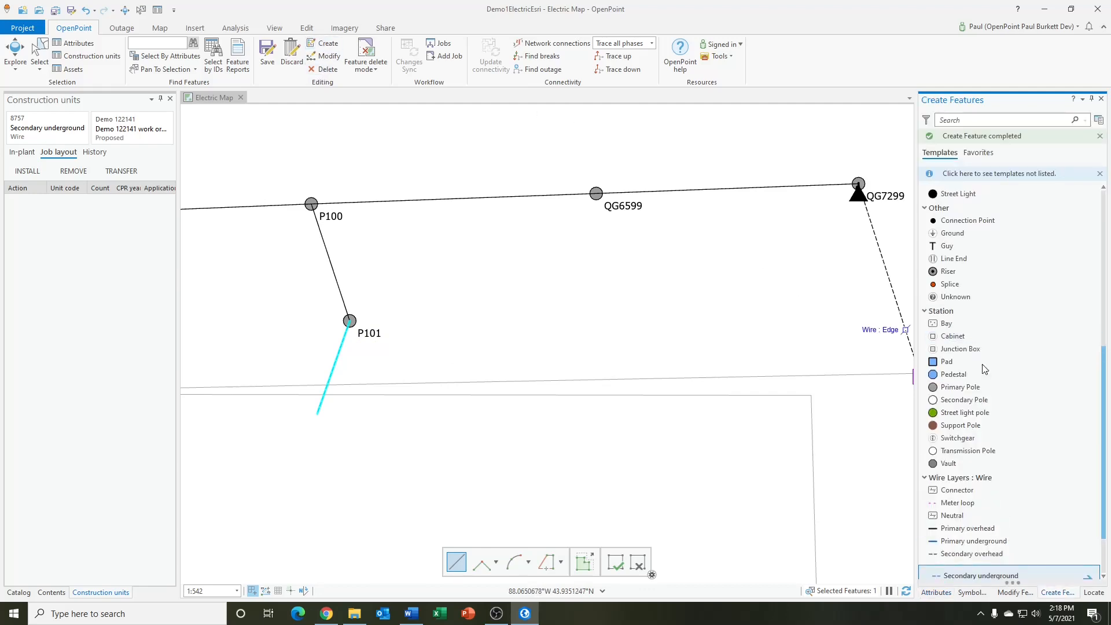
{"action": "scroll", "coordinate": [1040, 453], "scroll_direction": "up", "scroll_amount": 5}
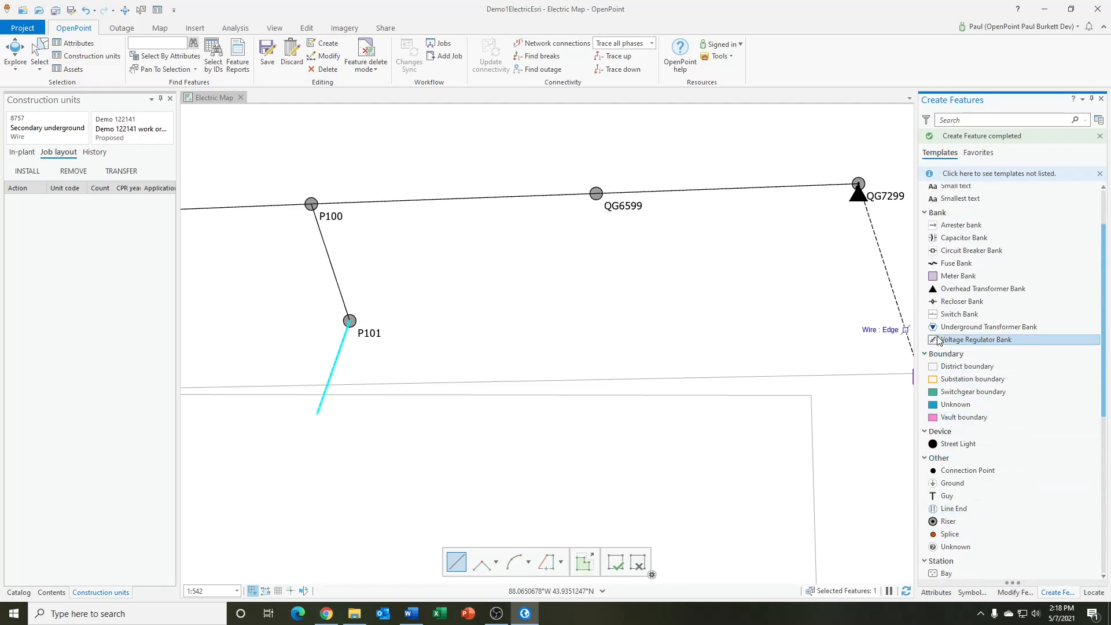
{"action": "left_click", "coordinate": [984, 327]}
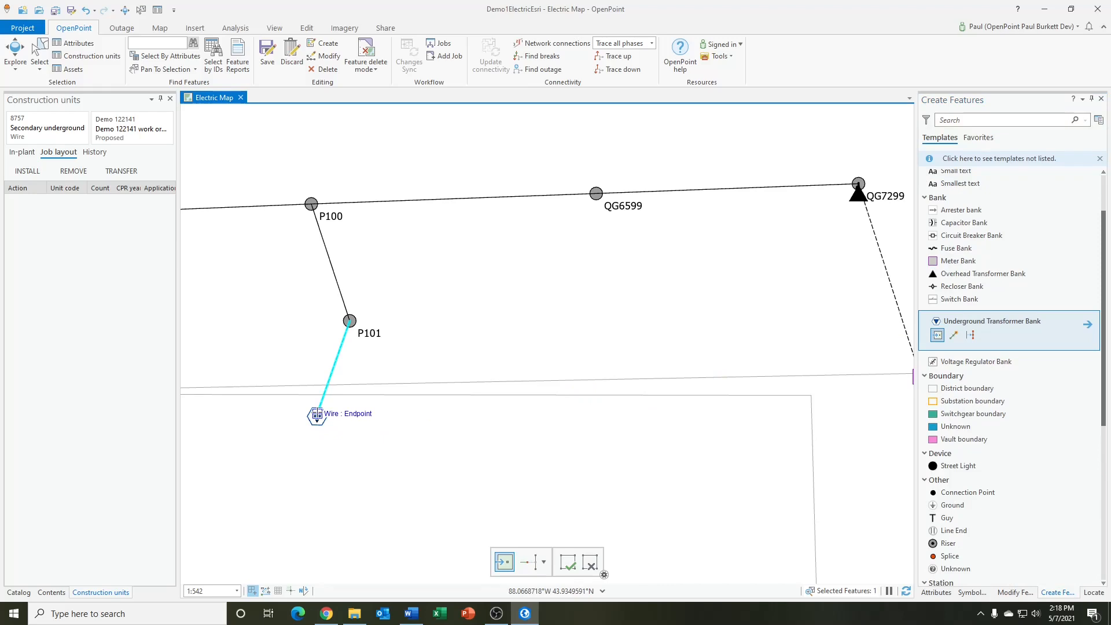
{"action": "left_click", "coordinate": [317, 415]}
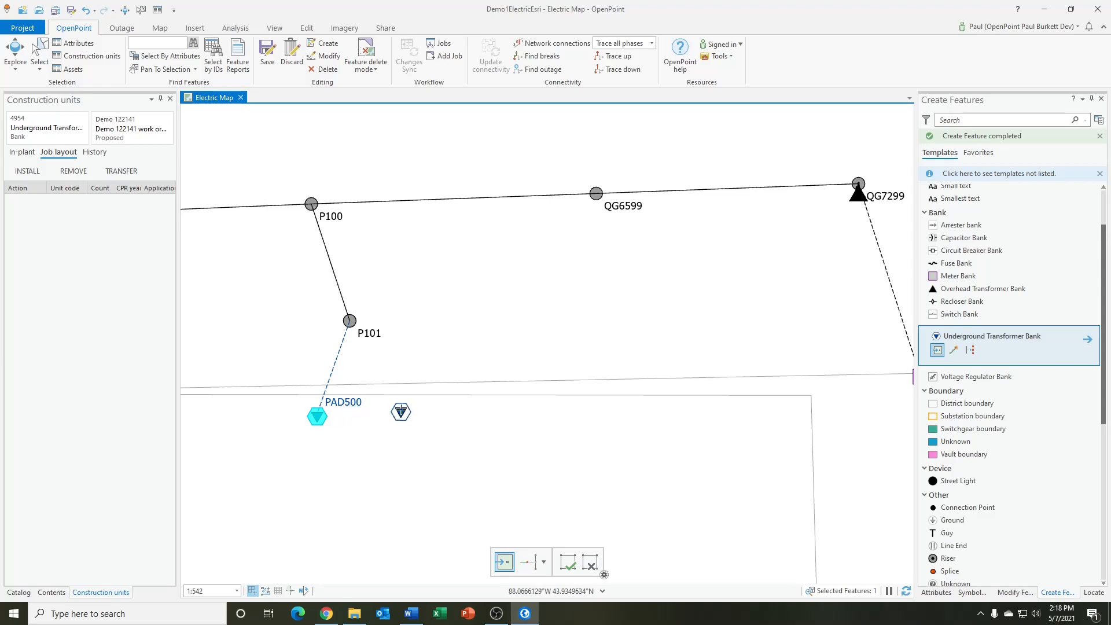
Review the new underground transformer bank's attributes, checking its district, circuit and station number
{"action": "left_click", "coordinate": [938, 592]}
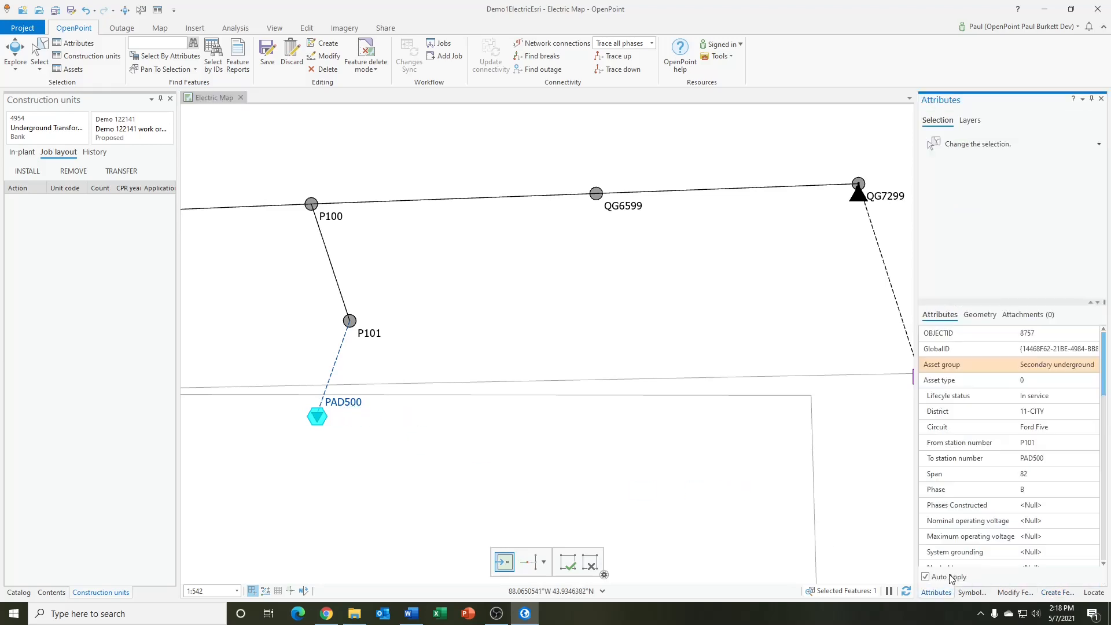
{"action": "left_click", "coordinate": [992, 443]}
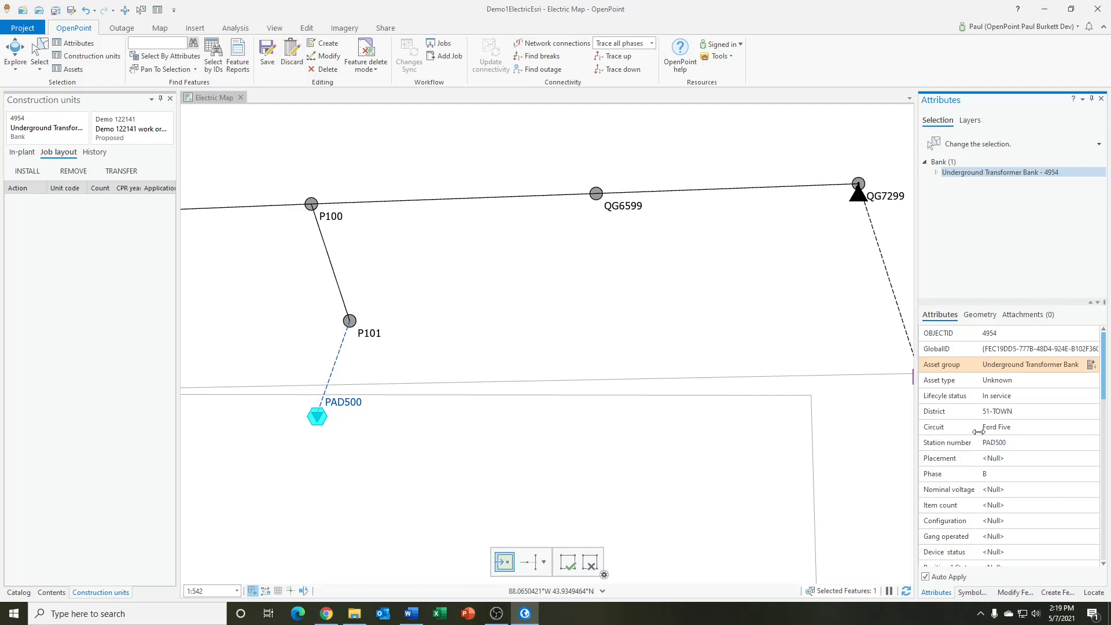
{"action": "mouse_move", "coordinate": [943, 415]}
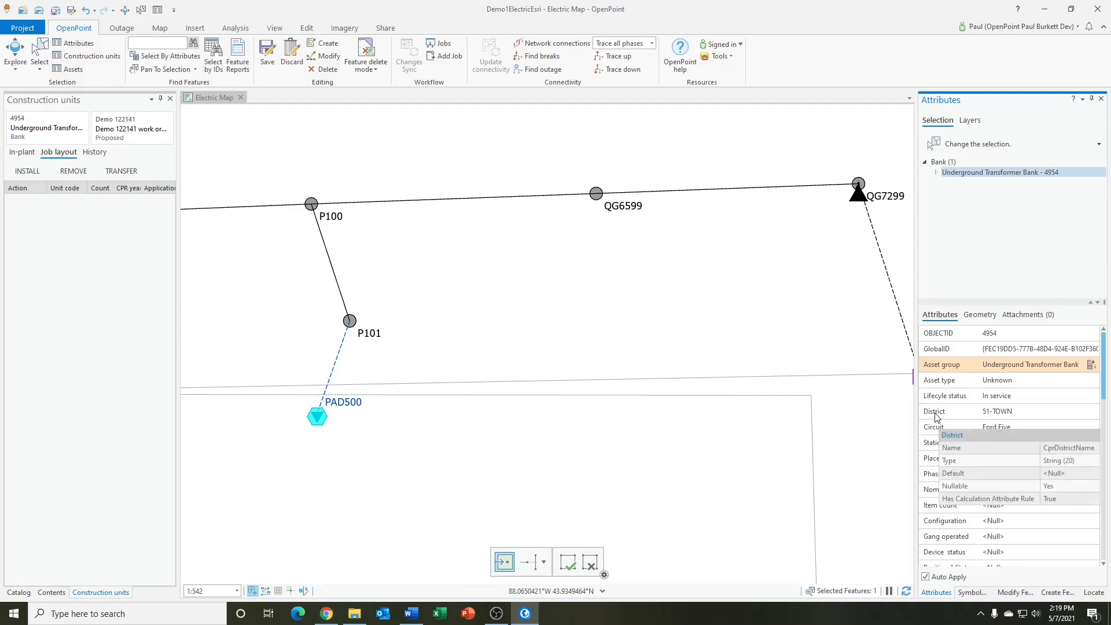
{"action": "left_click", "coordinate": [993, 415]}
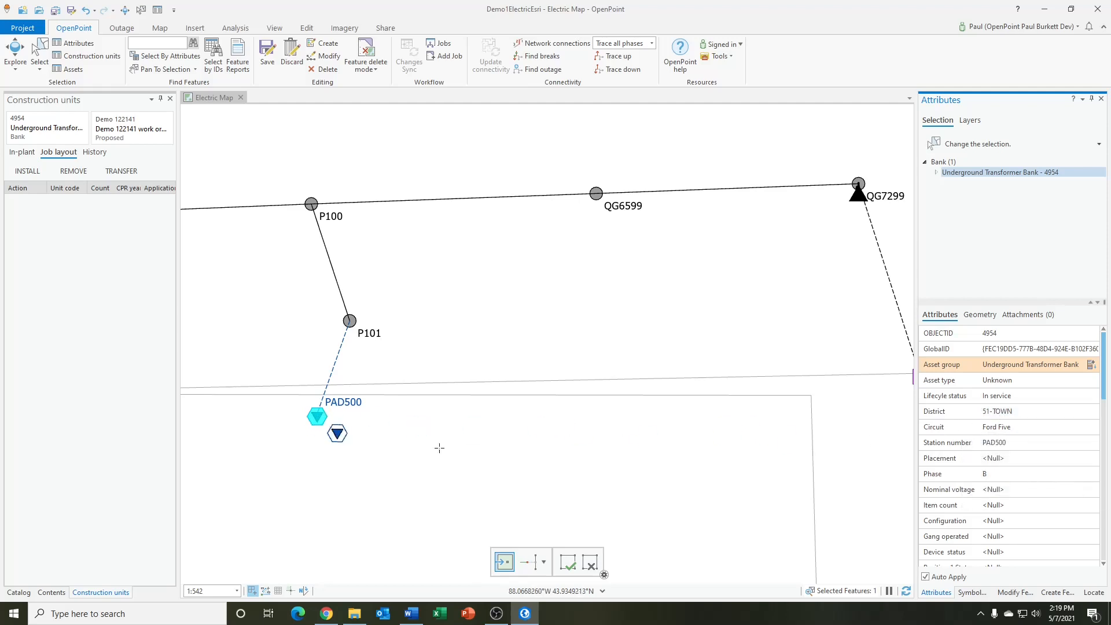
Create a Service underground wire about 20 ft long, running from the transformer bank at PAD500 down toward the west
{"action": "left_click", "coordinate": [1057, 592]}
{"action": "left_click_drag", "start_coordinate": [1104, 428], "coordinate": [1108, 597]}
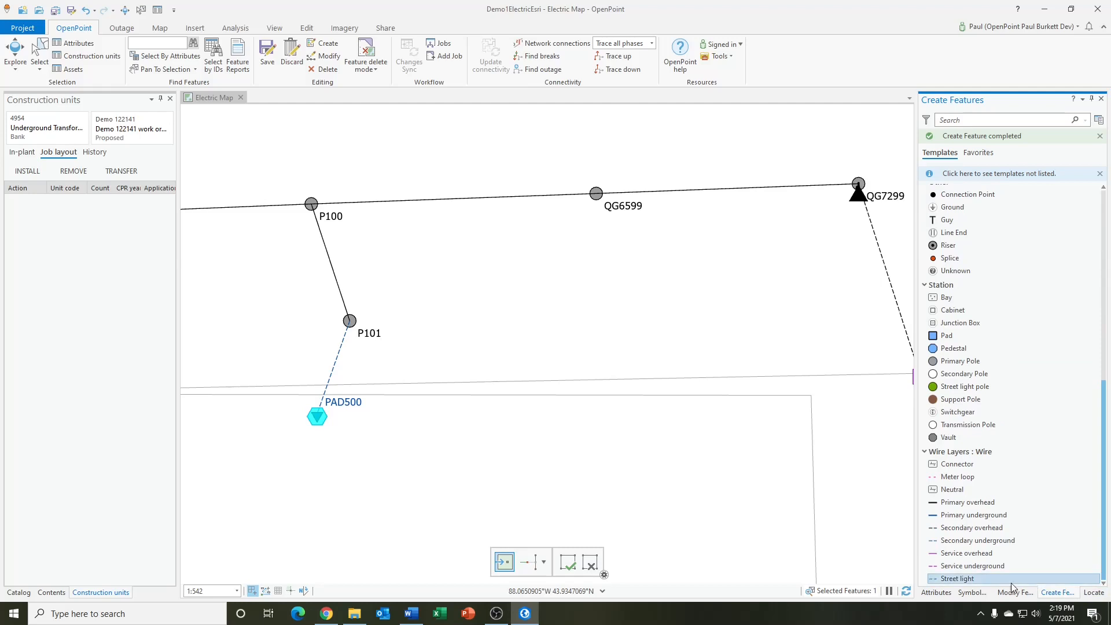
{"action": "left_click", "coordinate": [935, 568]}
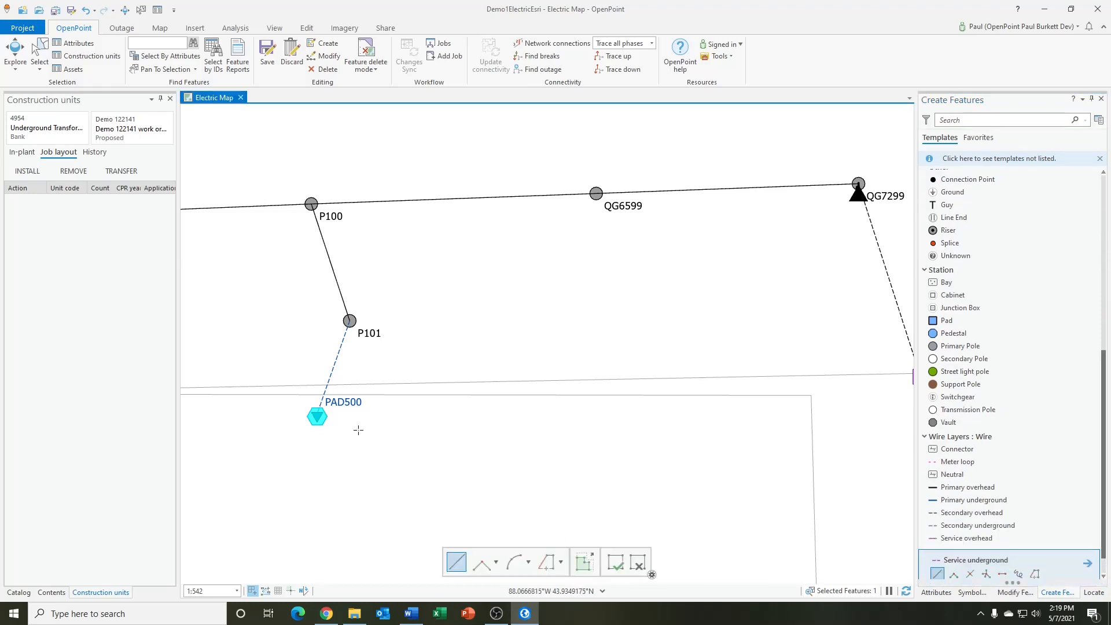
{"action": "left_click", "coordinate": [317, 415]}
{"action": "right_click", "coordinate": [274, 445]}
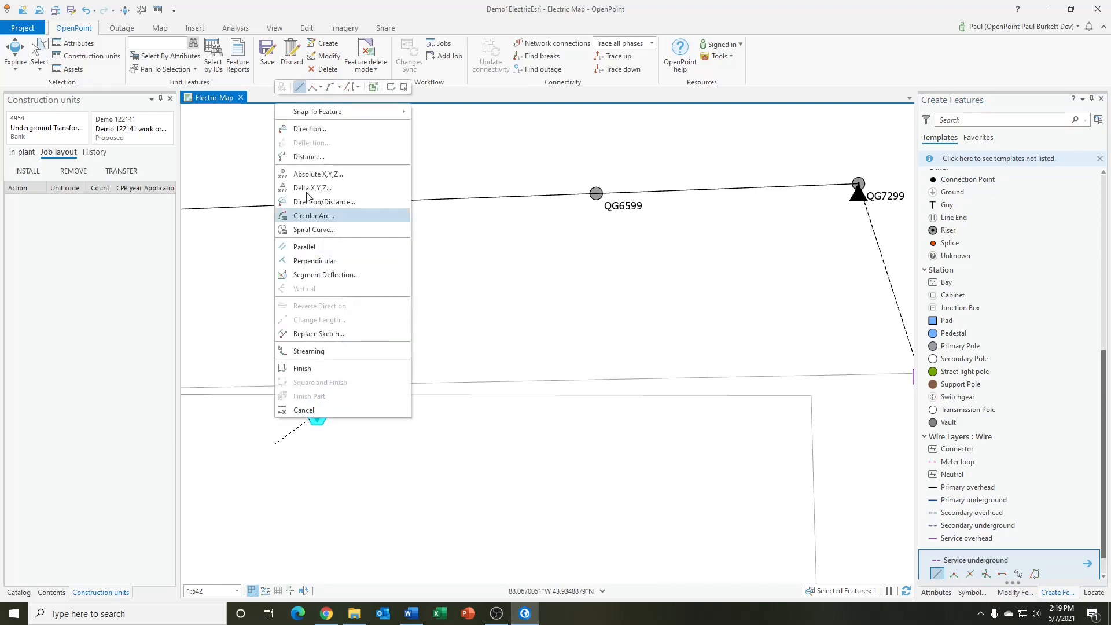
{"action": "left_click", "coordinate": [308, 156]}
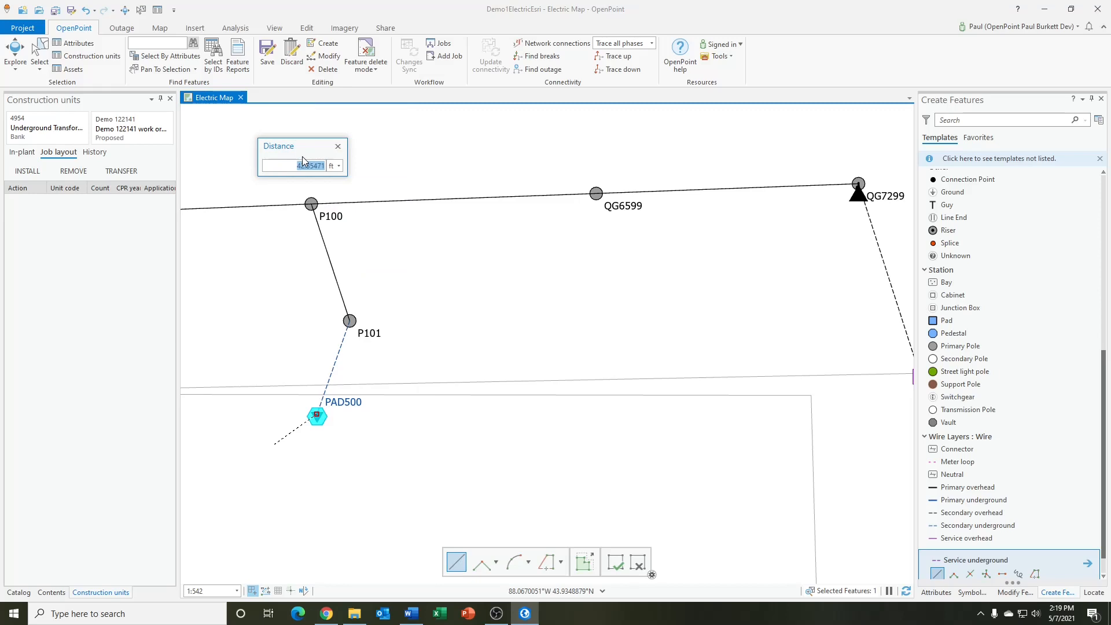
{"action": "key", "text": "Return"}
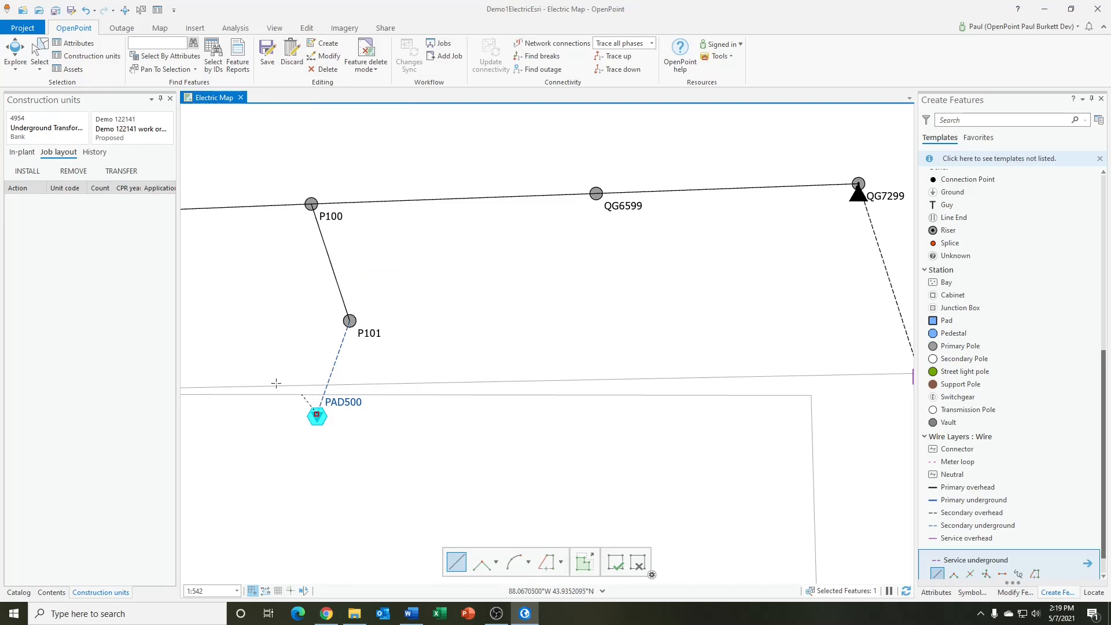
{"action": "left_click", "coordinate": [289, 427]}
{"action": "left_click", "coordinate": [615, 564]}
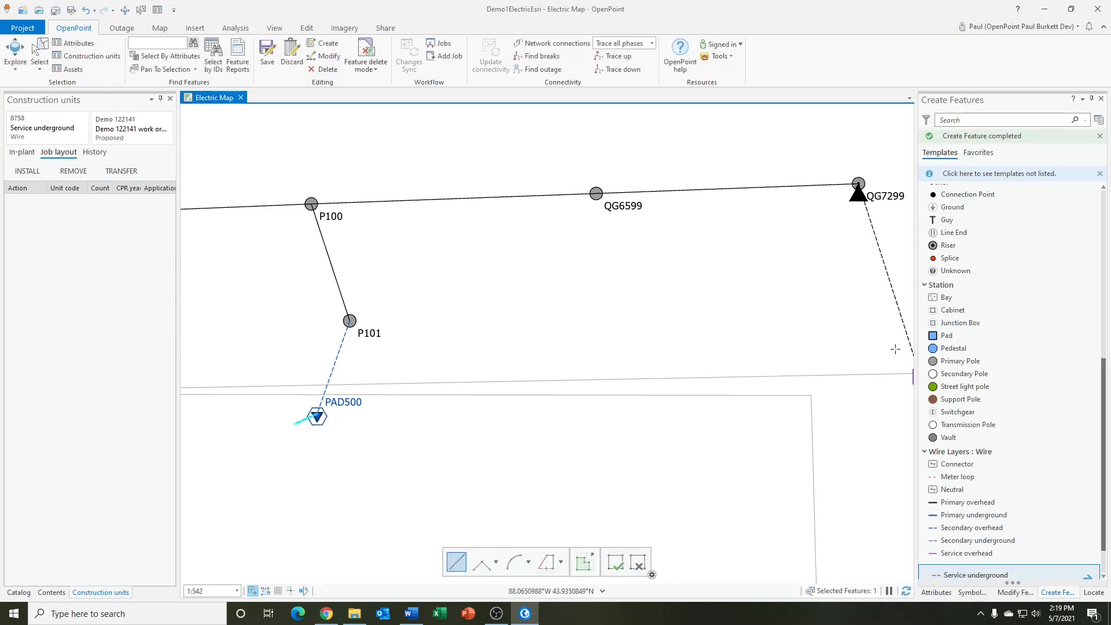
Place a Meter Bank at the free end of the new service underground wire
{"action": "scroll", "coordinate": [980, 425], "scroll_direction": "up", "scroll_amount": 5}
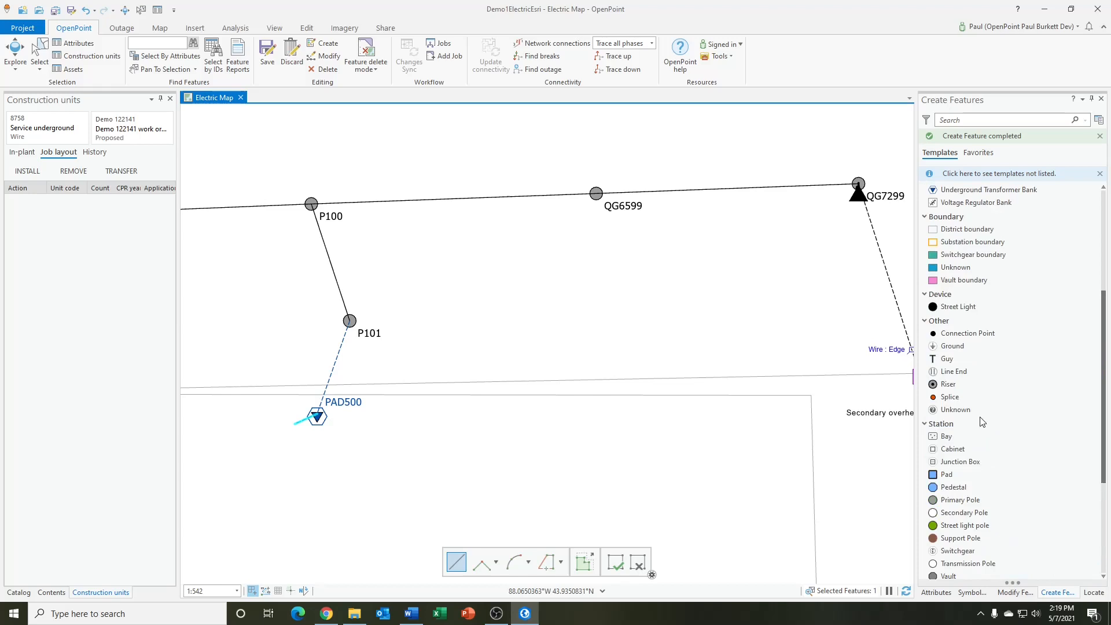
{"action": "scroll", "coordinate": [976, 314], "scroll_direction": "up", "scroll_amount": 3}
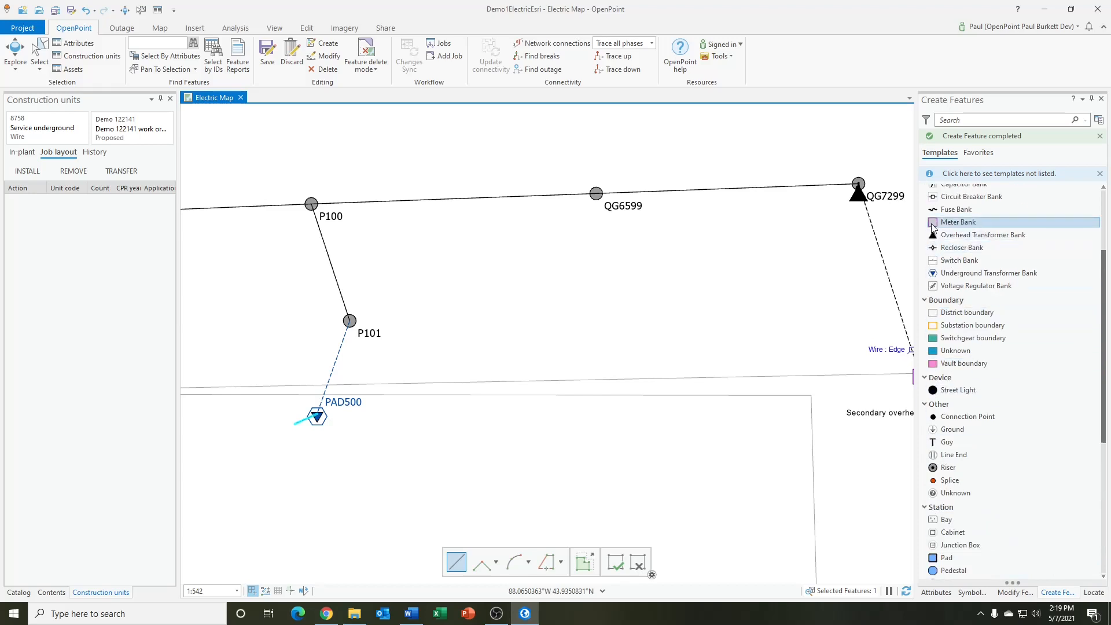
{"action": "left_click", "coordinate": [934, 230]}
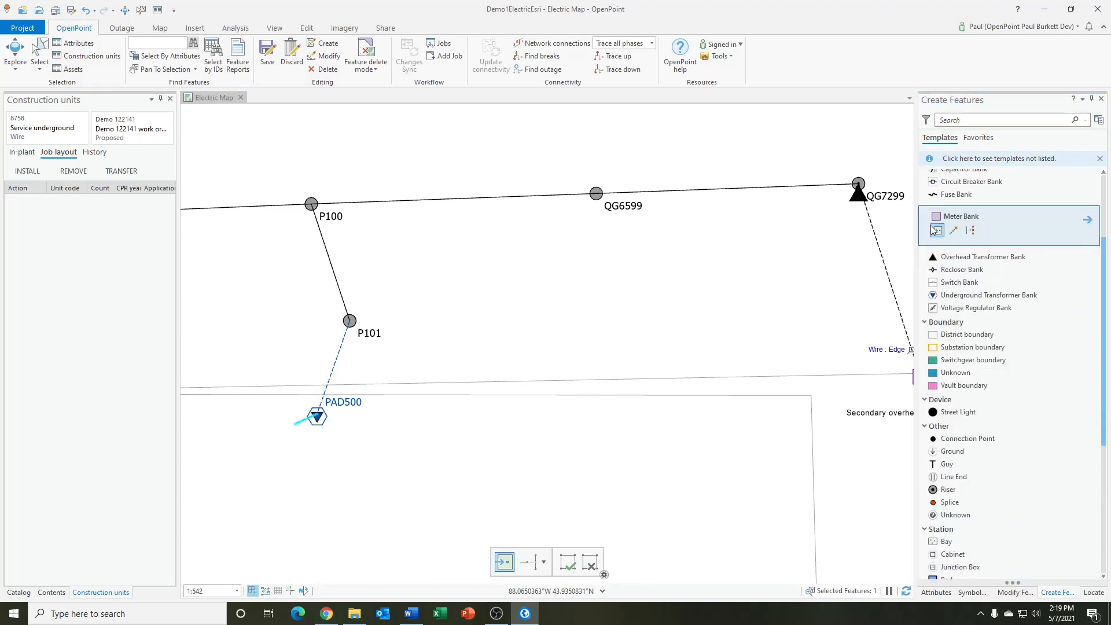
{"action": "left_click", "coordinate": [295, 423]}
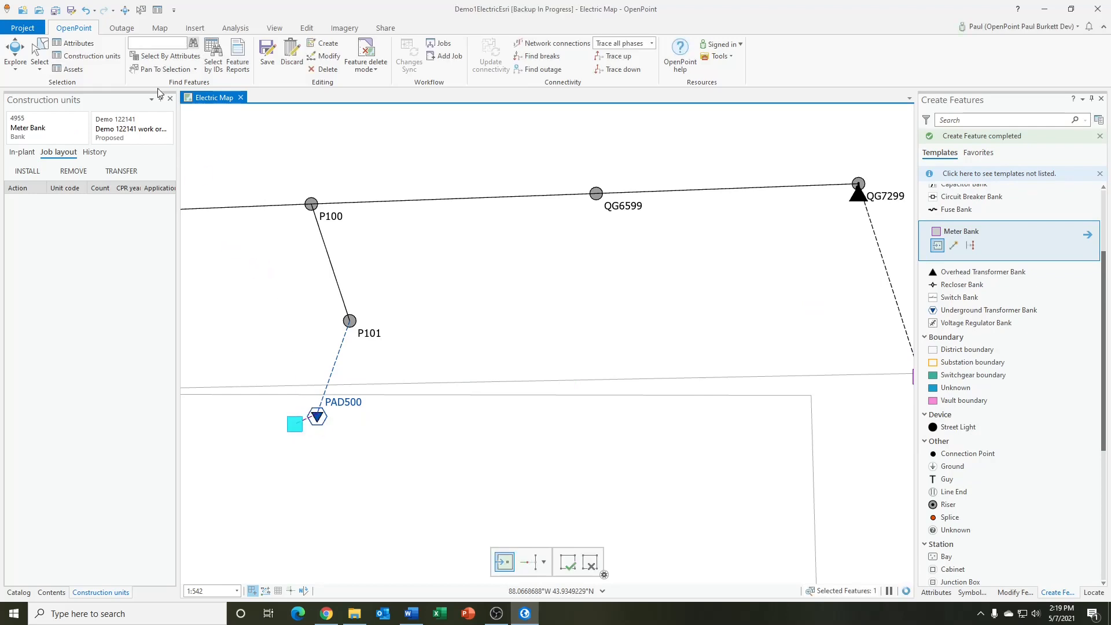
Install construction unit SECURD350.TRI on the secondary underground wire between P101 and PAD500
{"action": "left_click", "coordinate": [141, 12]}
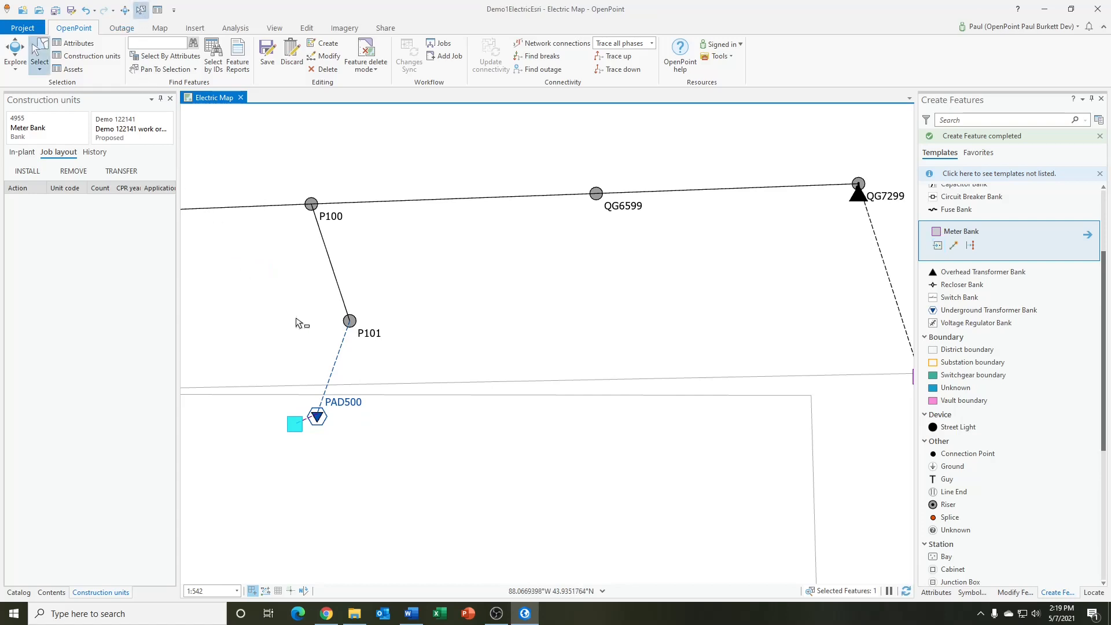
{"action": "left_click", "coordinate": [338, 351]}
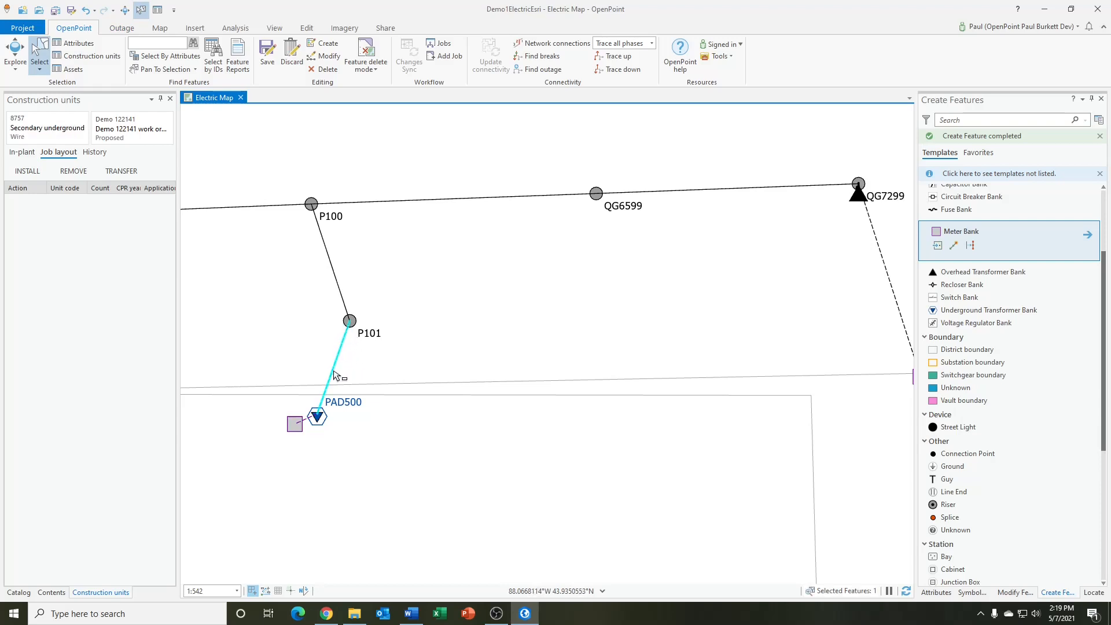
{"action": "left_click", "coordinate": [27, 171]}
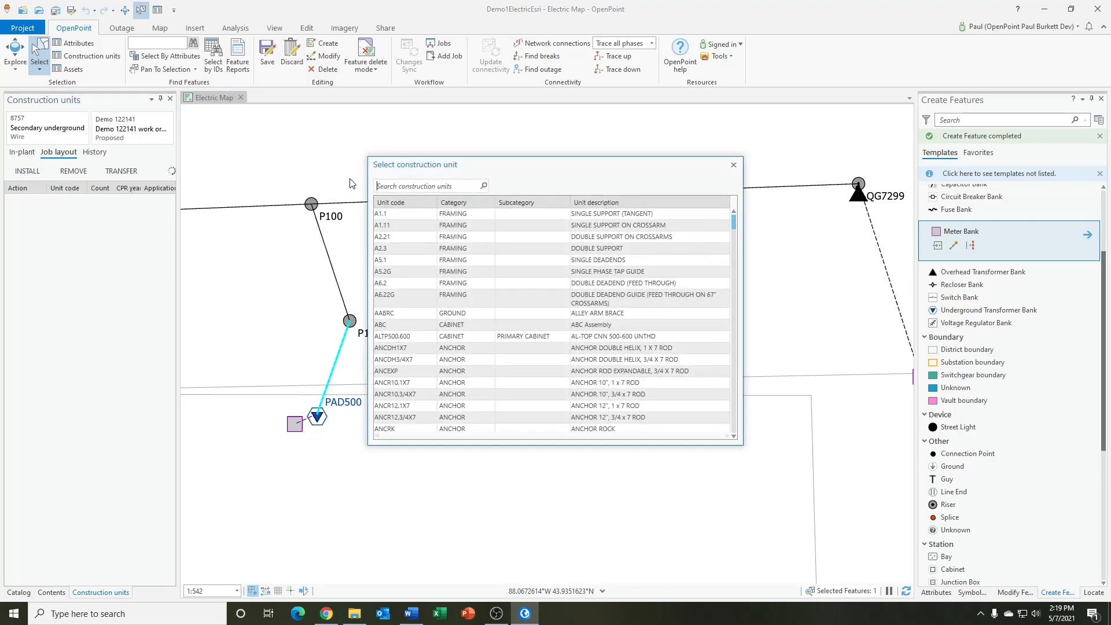
{"action": "left_click", "coordinate": [395, 185]}
{"action": "type", "text": "securd"}
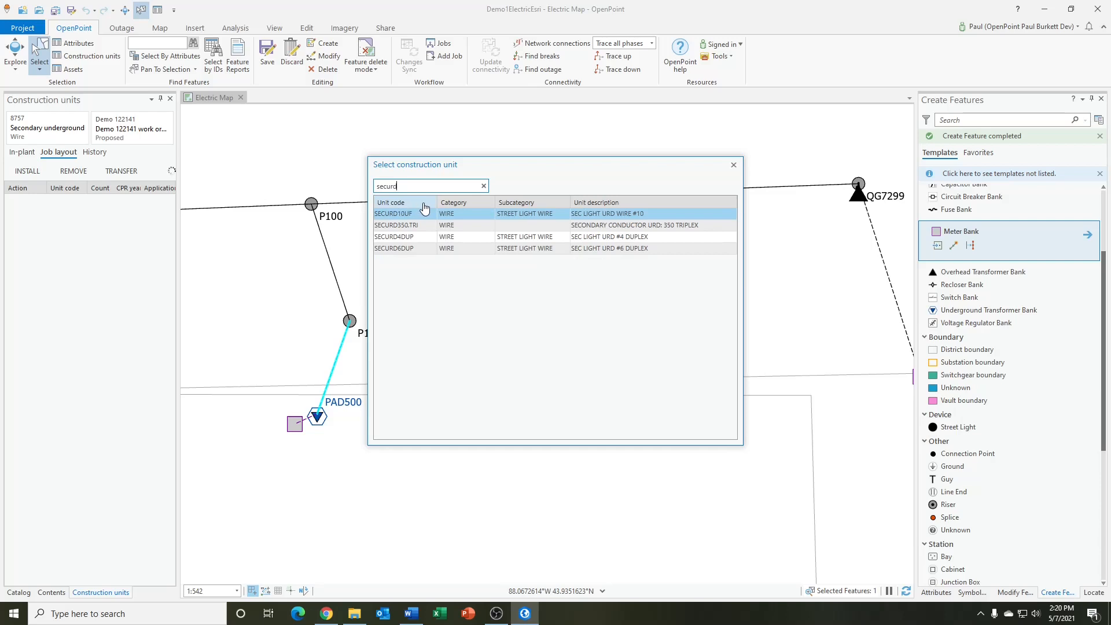
{"action": "left_click", "coordinate": [422, 213]}
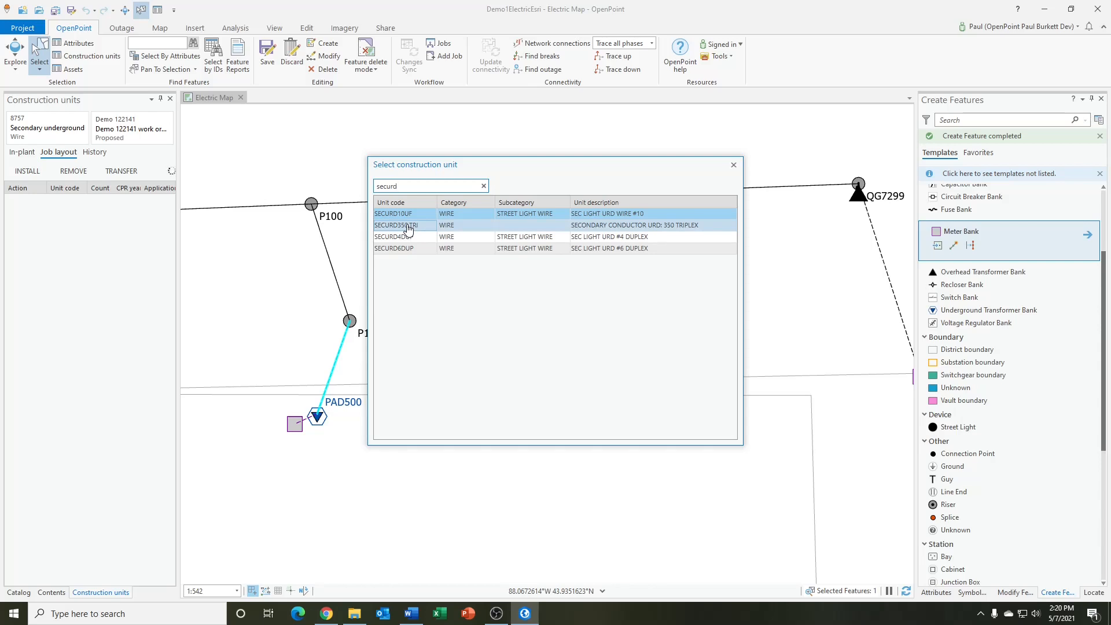
{"action": "double_click", "coordinate": [408, 228]}
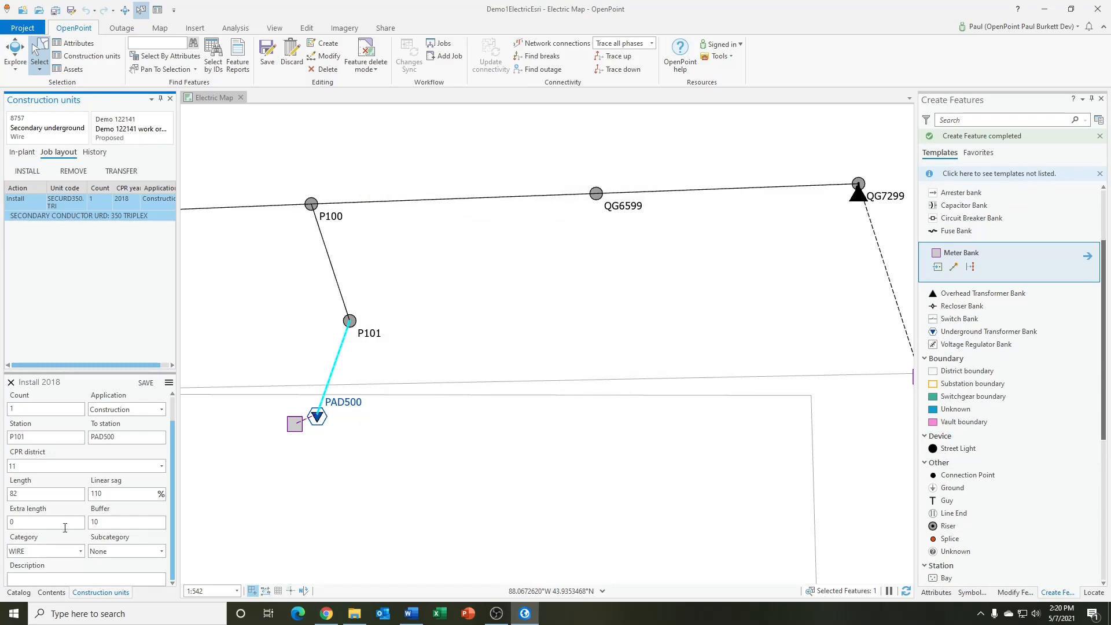
Install construction unit PAD1PHFG, the single-phase fiberglass transformer pad, on the underground transformer bank at PAD500
{"action": "left_click", "coordinate": [320, 425]}
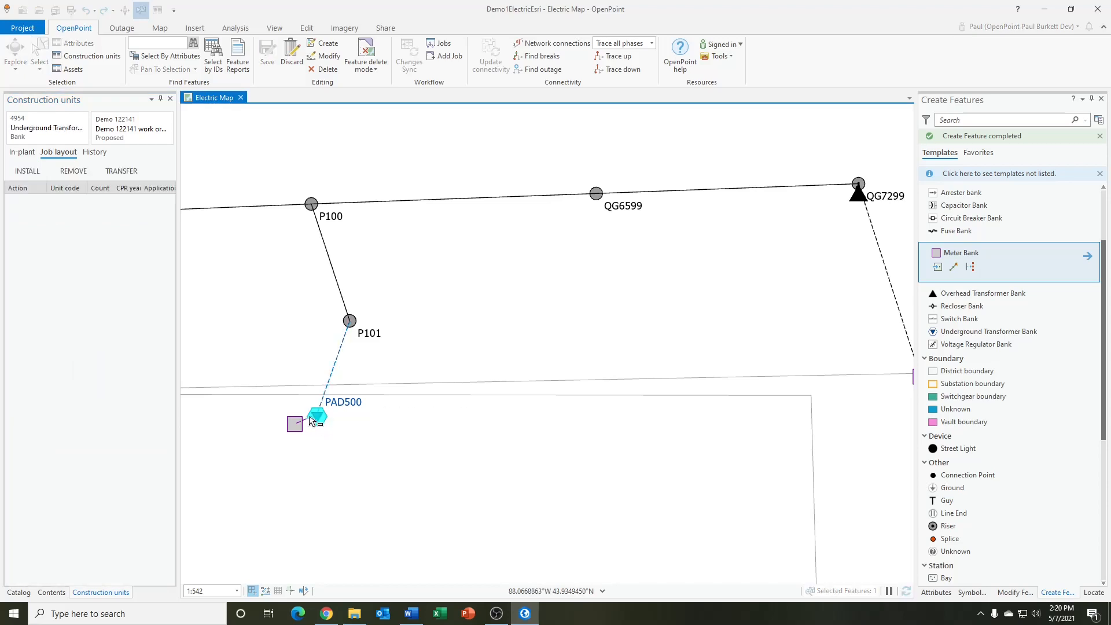
{"action": "left_click", "coordinate": [28, 173]}
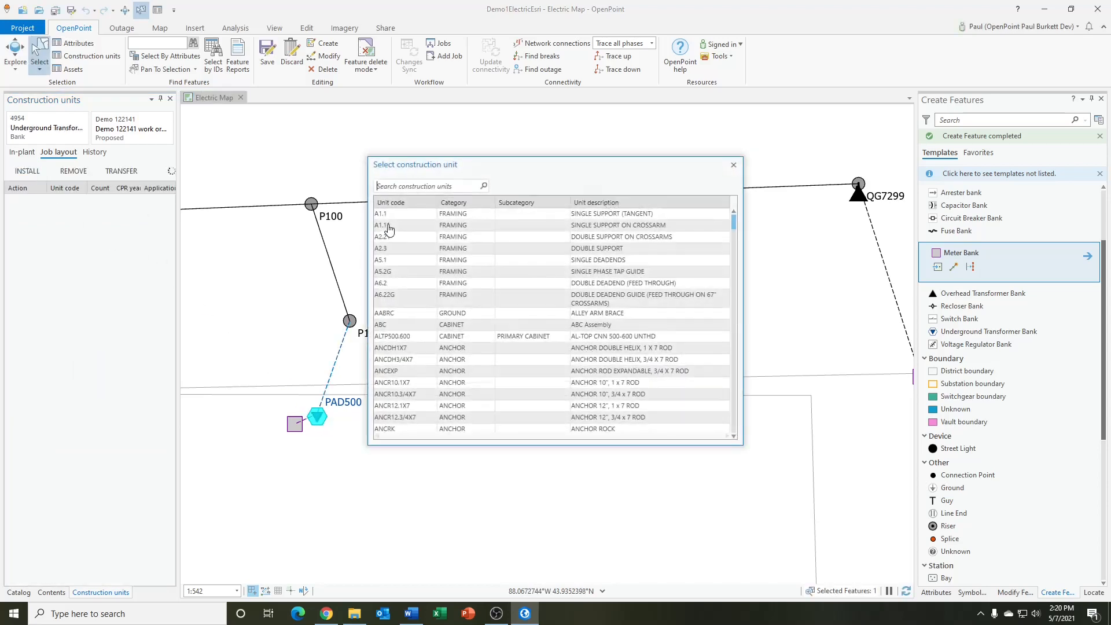
{"action": "left_click", "coordinate": [440, 188]}
{"action": "type", "text": "pad1ph"}
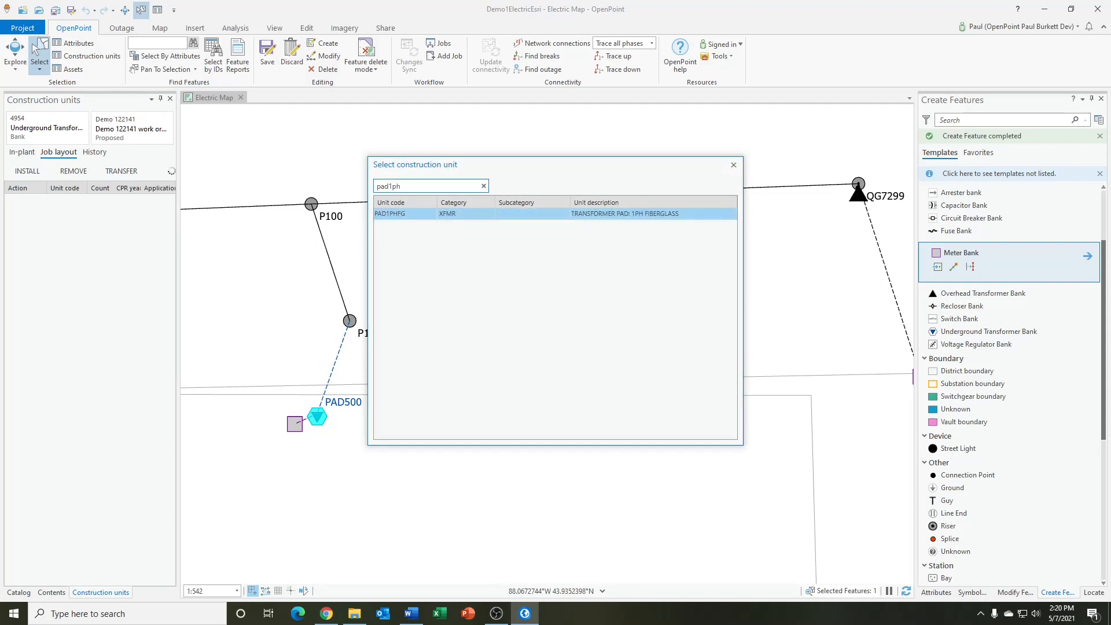
{"action": "double_click", "coordinate": [475, 214]}
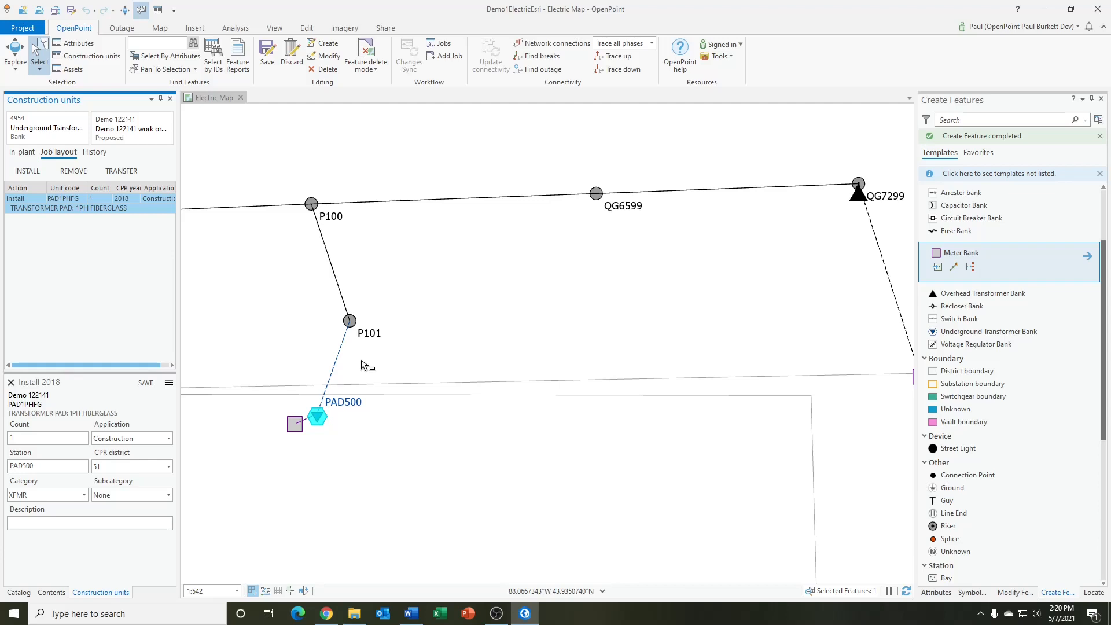
Install construction unit SVCURD1/0.TRI on the service underground wire between PAD500 and the meter bank
{"action": "left_click", "coordinate": [305, 425]}
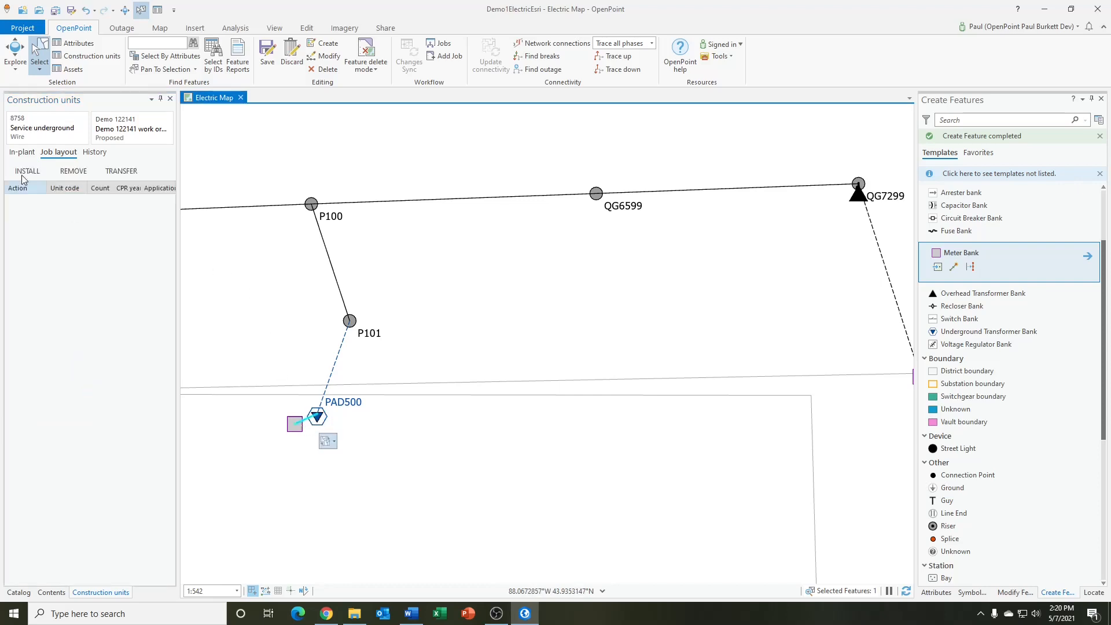
{"action": "left_click", "coordinate": [26, 172]}
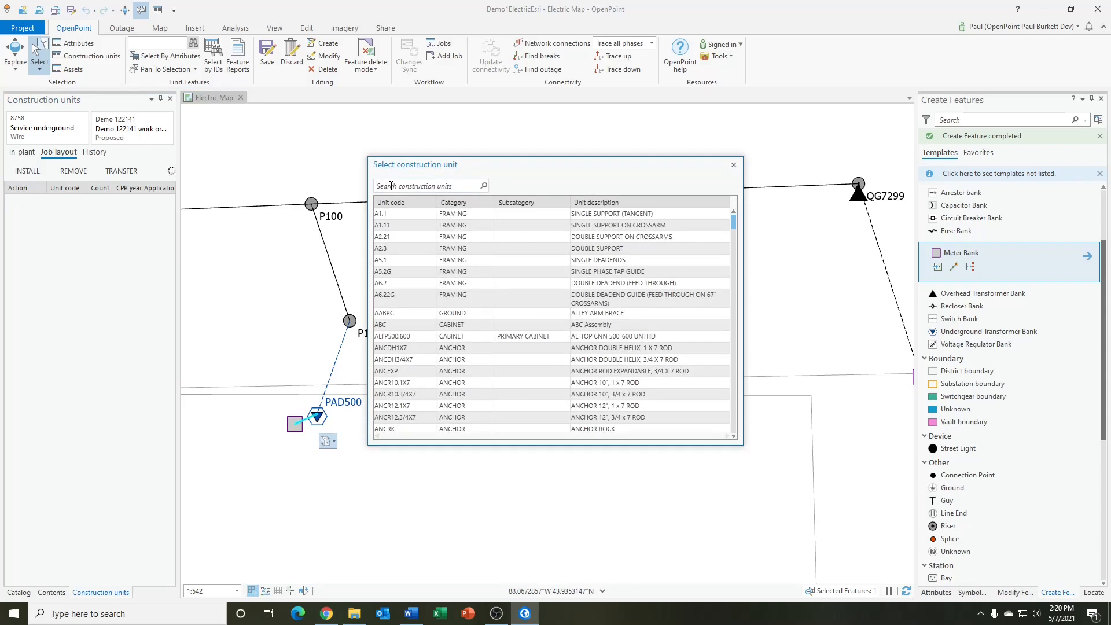
{"action": "type", "text": "svcrud"}
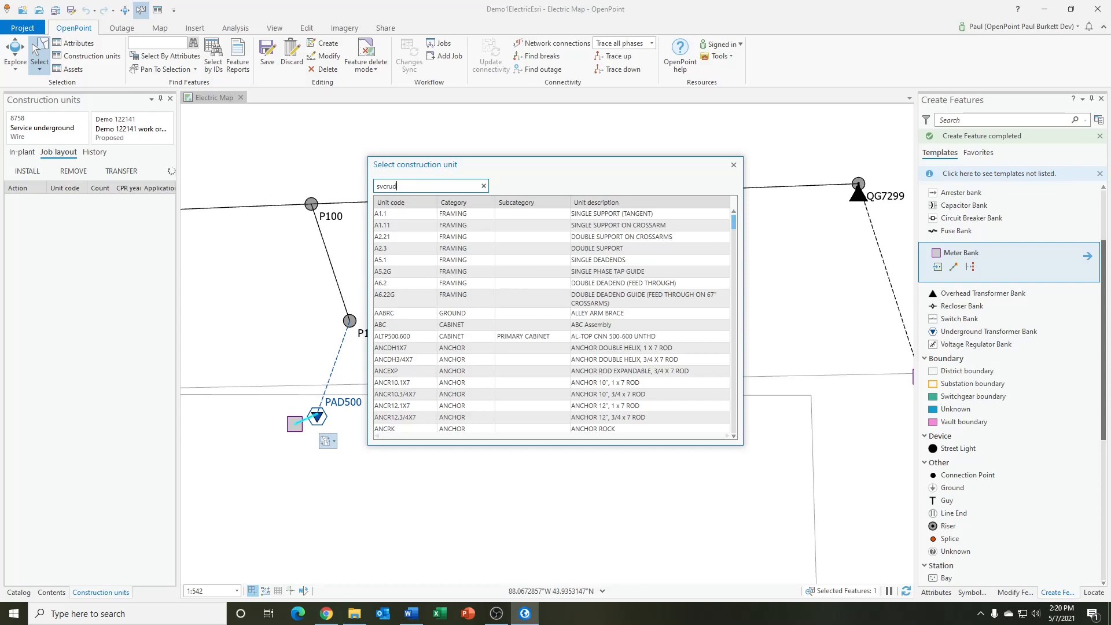
{"action": "key", "text": "BackSpace"}
{"action": "key", "text": "BackSpace"}
{"action": "key", "text": "BackSpace"}
{"action": "key", "text": "BackSpace"}
{"action": "key", "text": "BackSpace"}
{"action": "key", "text": "BackSpace"}
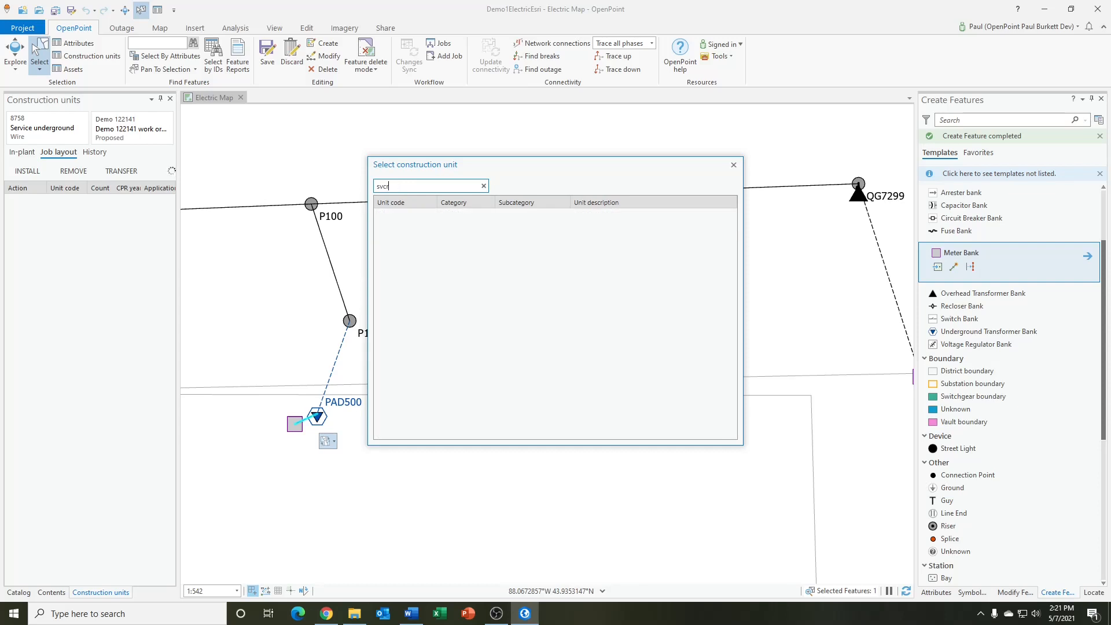
{"action": "type", "text": "svcu"}
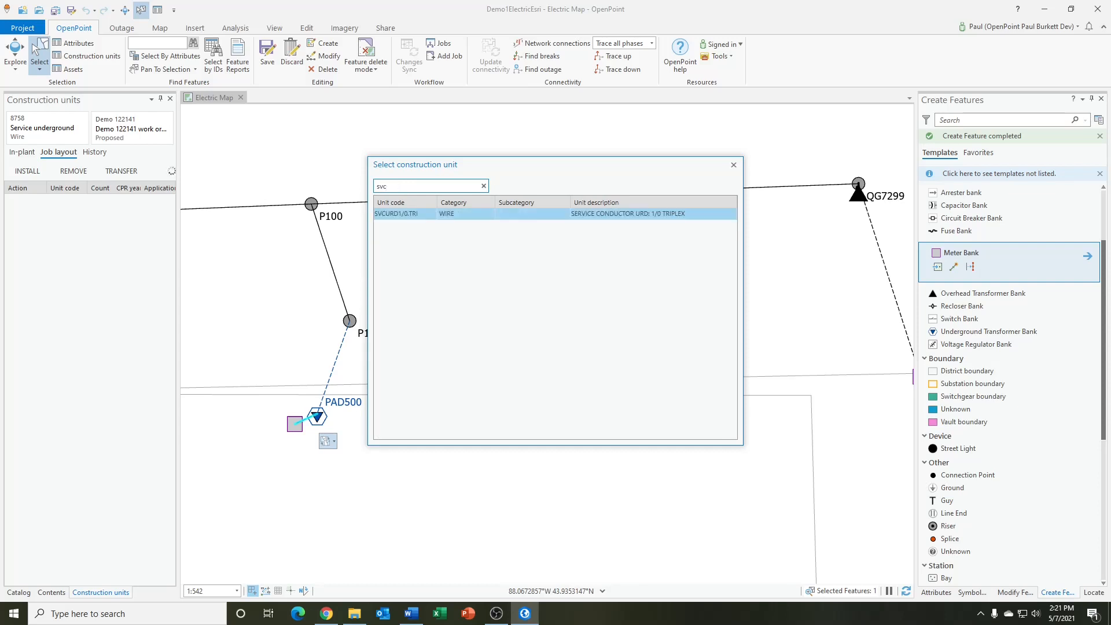
{"action": "double_click", "coordinate": [397, 214]}
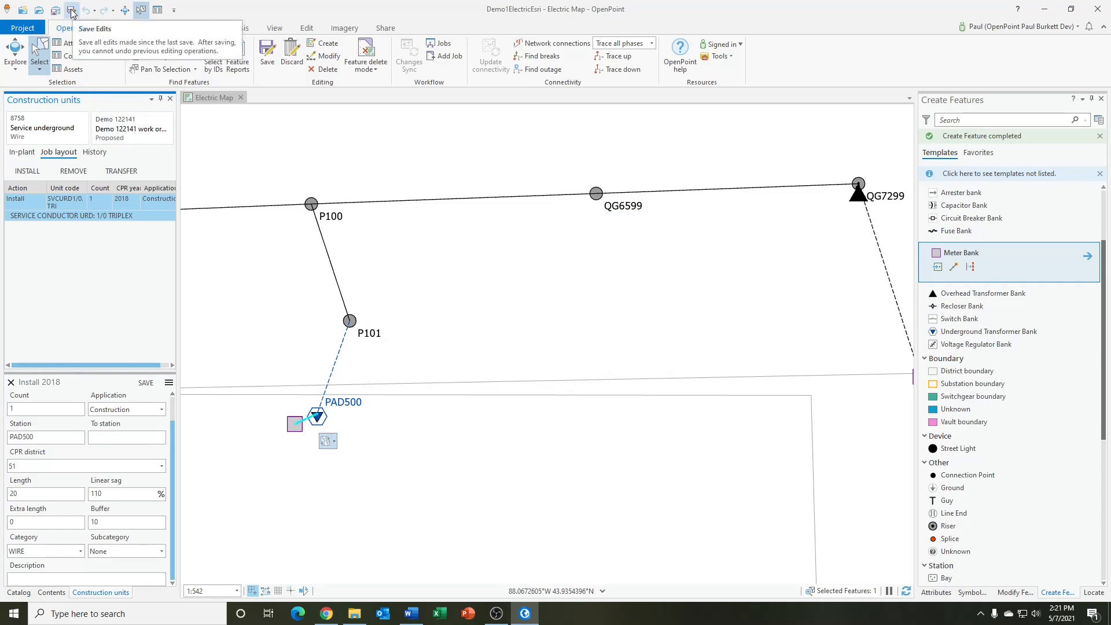
Save all data edits made to the work order layout in the project
{"action": "left_click", "coordinate": [268, 55]}
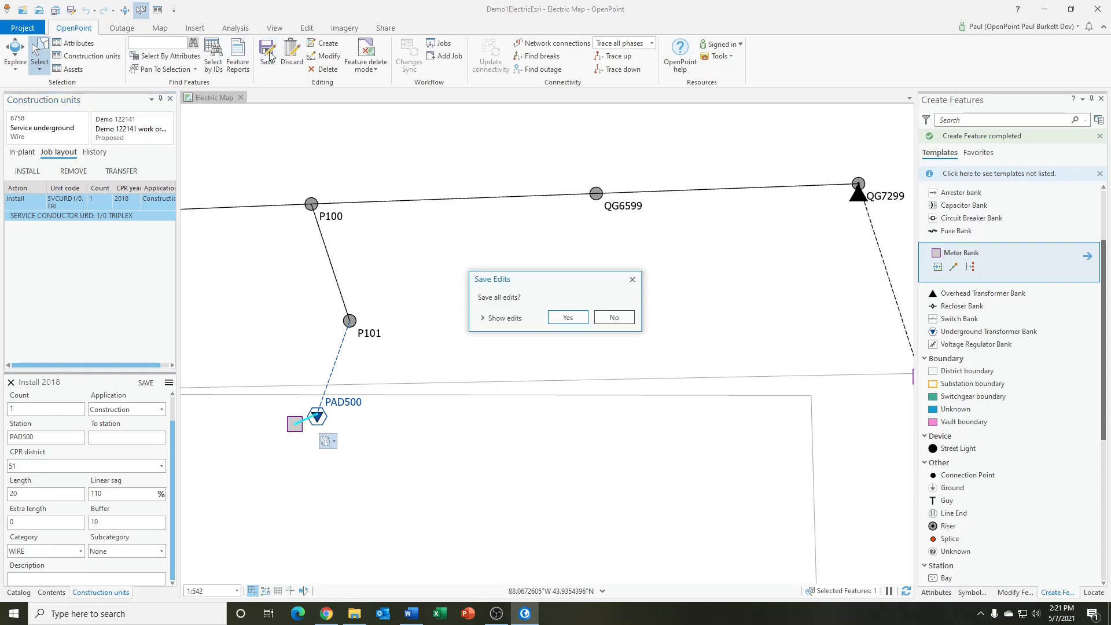
{"action": "left_click", "coordinate": [565, 321]}
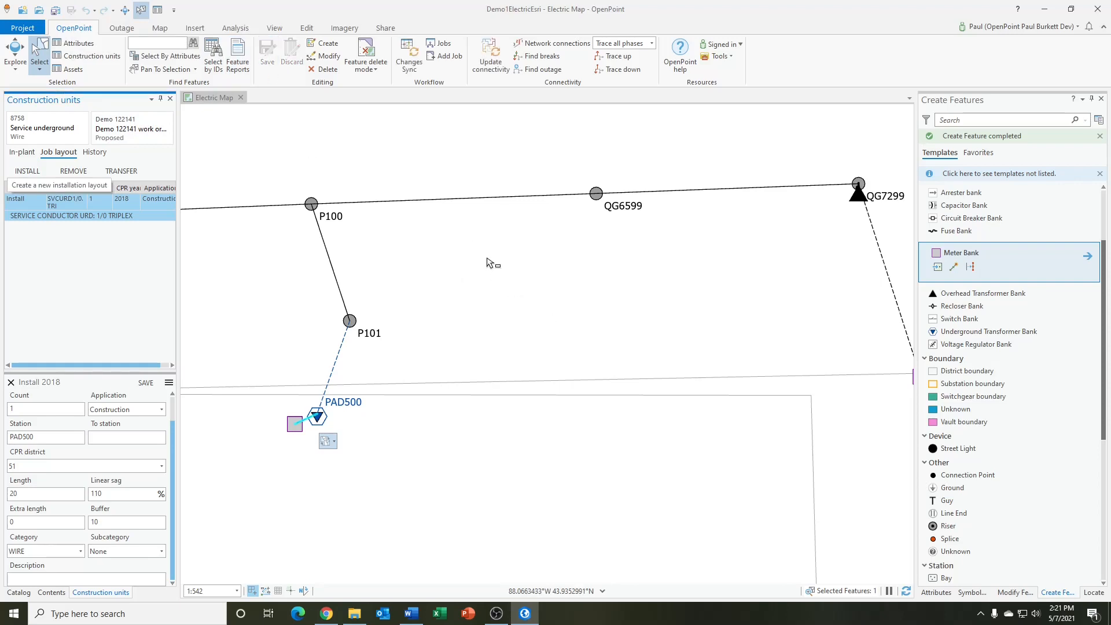
Advance job Demo 122141 through the workflow to approved and on to constructed, leaving the status notes empty
{"action": "left_click", "coordinate": [443, 55]}
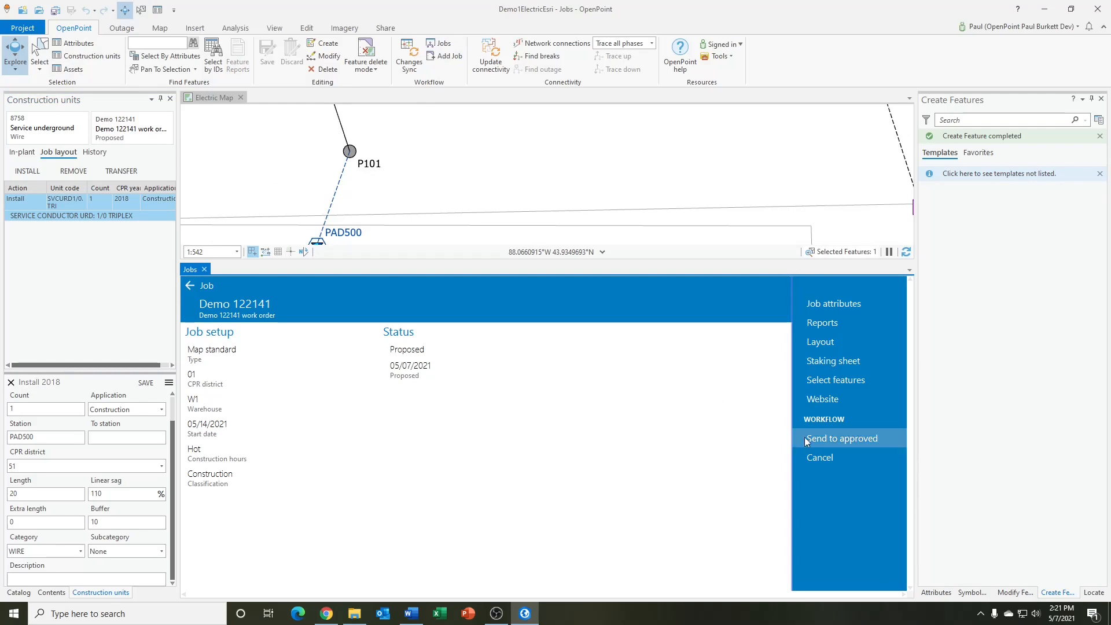
{"action": "left_click", "coordinate": [833, 440]}
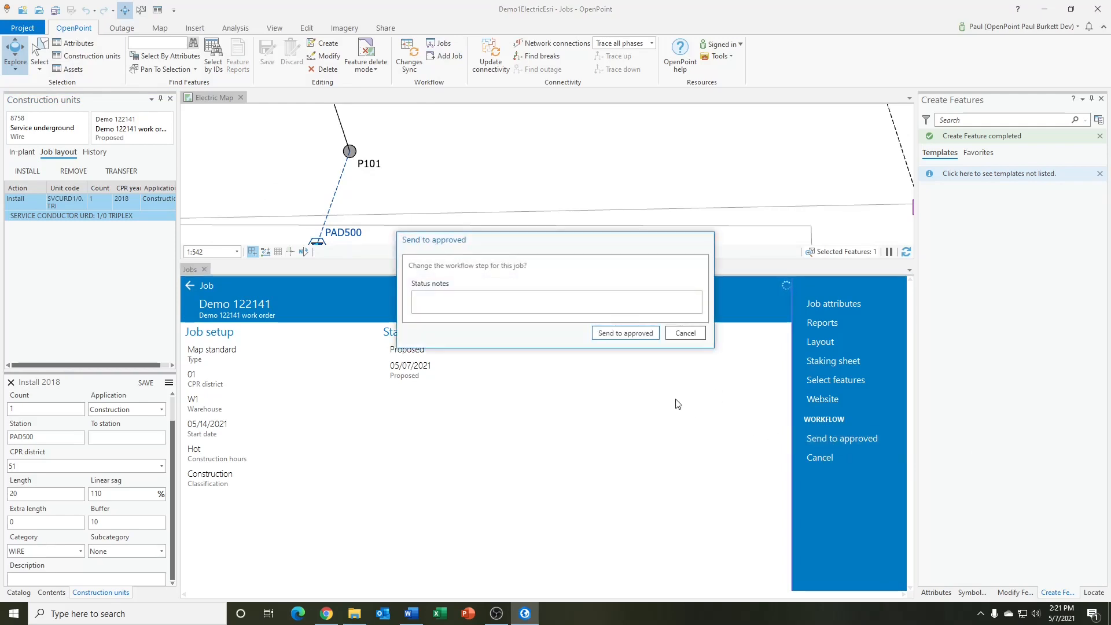
{"action": "left_click", "coordinate": [618, 334]}
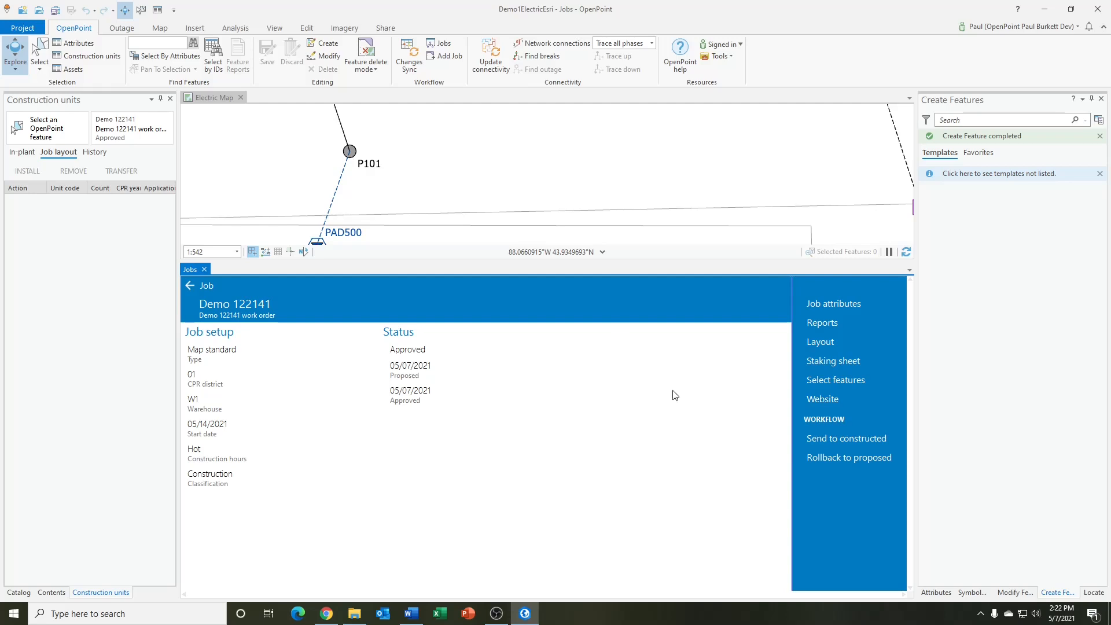
{"action": "left_click", "coordinate": [834, 441]}
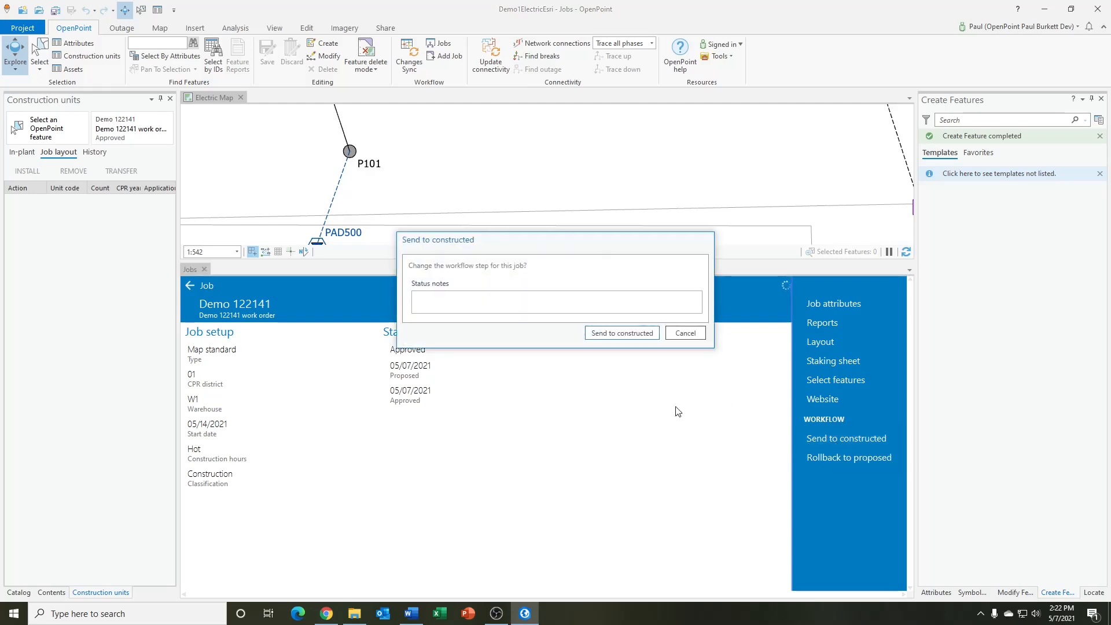
{"action": "left_click", "coordinate": [617, 335]}
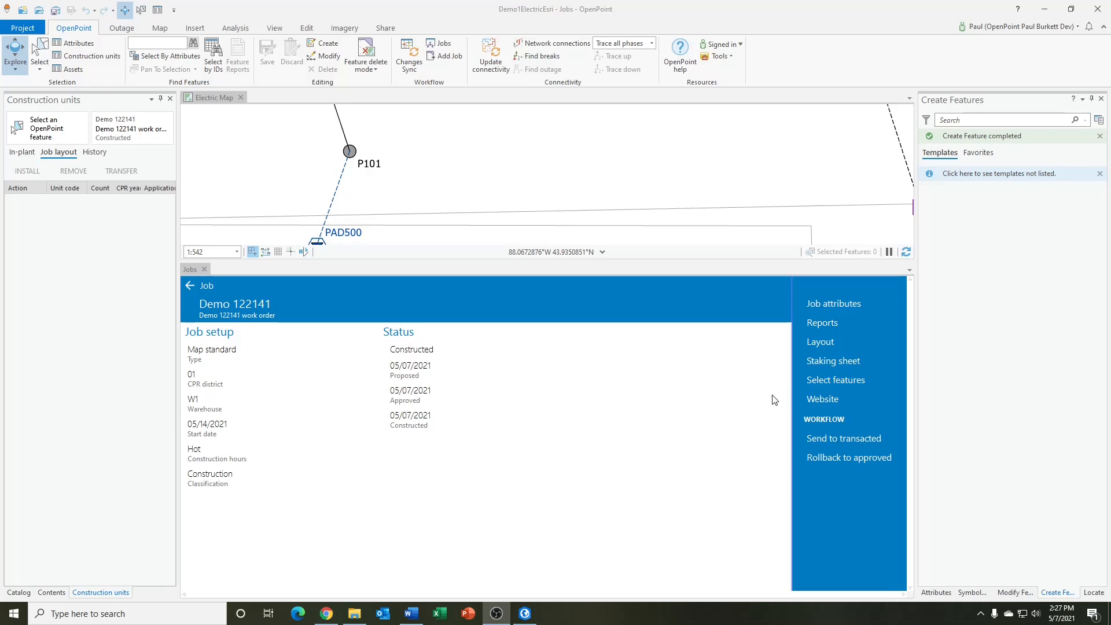
Open job Demo 122141 on the OpenPoint website in the browser and review its layout units and materials list
{"action": "left_click", "coordinate": [828, 398]}
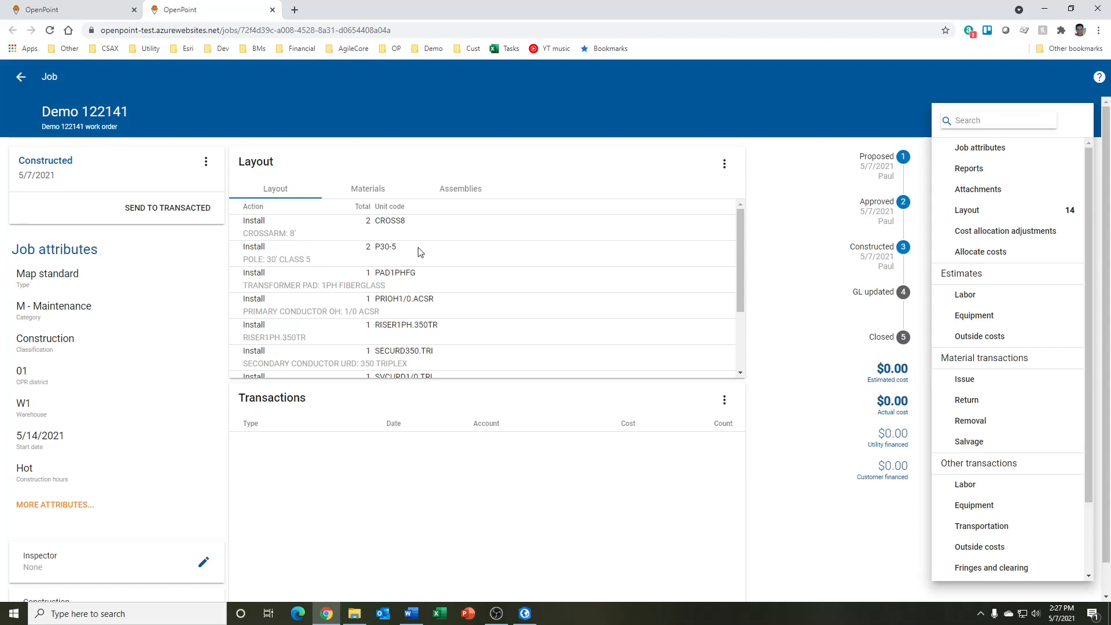
{"action": "mouse_move", "coordinate": [742, 224]}
{"action": "left_mouse_down"}
{"action": "mouse_move", "coordinate": [743, 286]}
{"action": "mouse_move", "coordinate": [734, 206]}
{"action": "left_mouse_up"}
{"action": "left_click", "coordinate": [361, 194]}
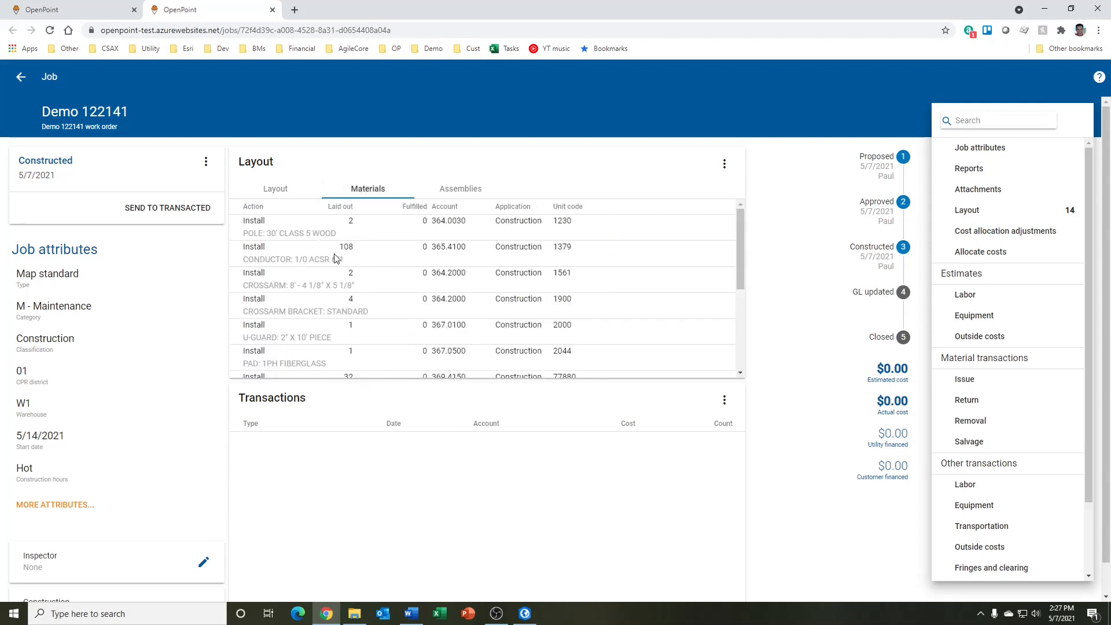